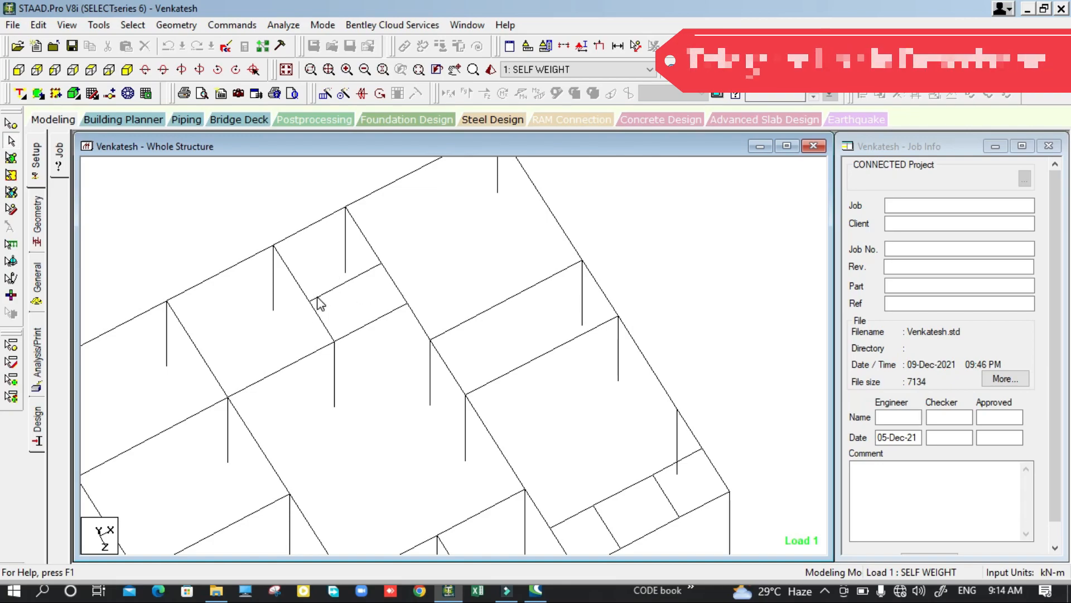
- Examine the secondary beams in the small interior bay and the narrow corner strip, including where they frame into the main beams
click(348, 293)
scroll(310, 282, down, 1)
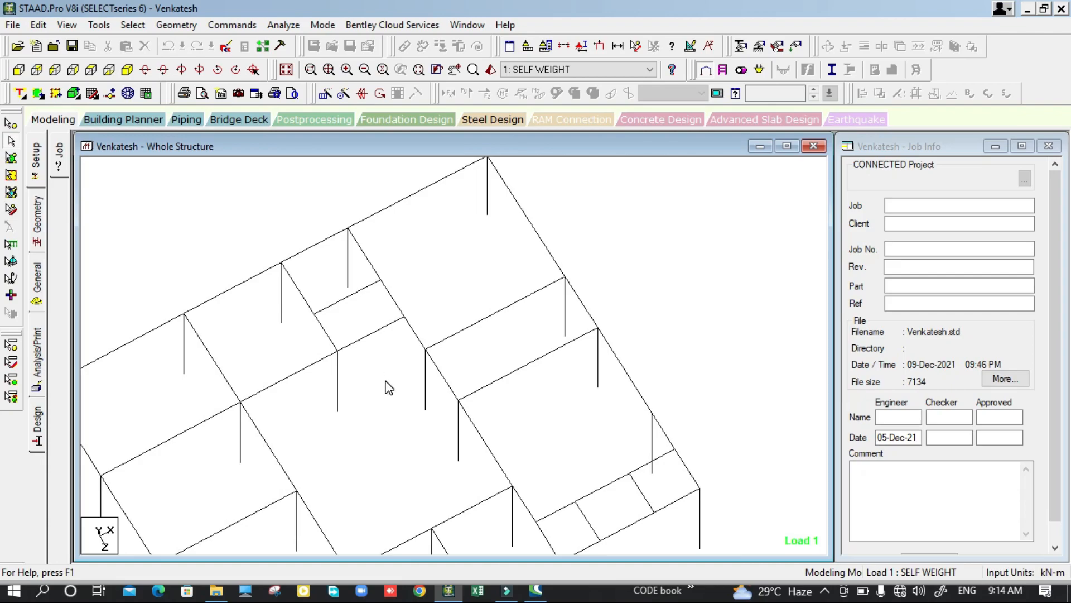
middle_drag(386, 380, 317, 232)
middle_drag(345, 291, 378, 362)
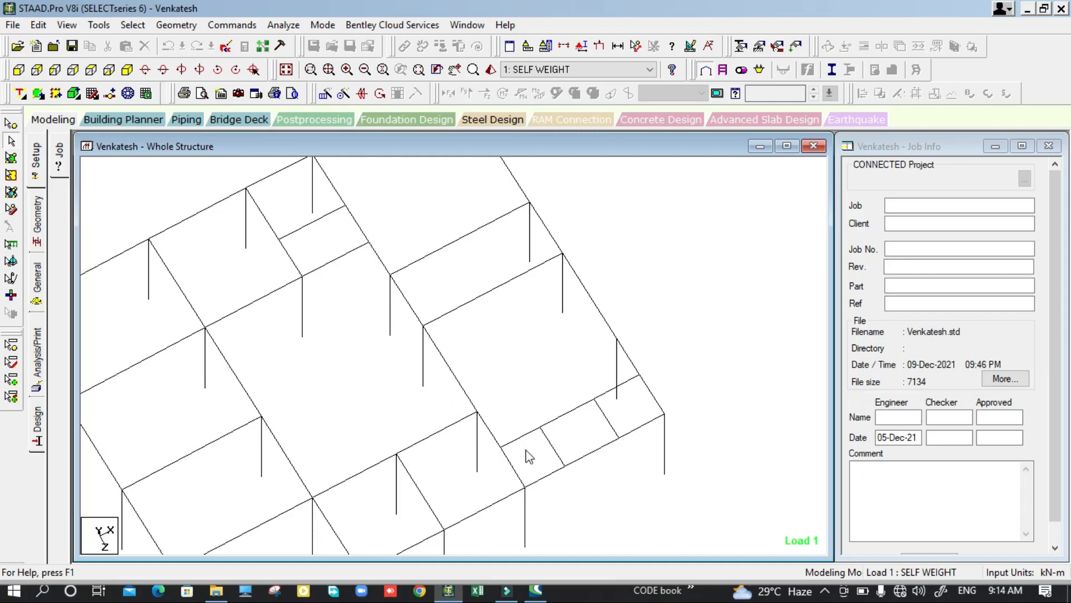
mouse_move(520, 460)
middle_down()
mouse_move(480, 354)
mouse_move(435, 390)
middle_up()
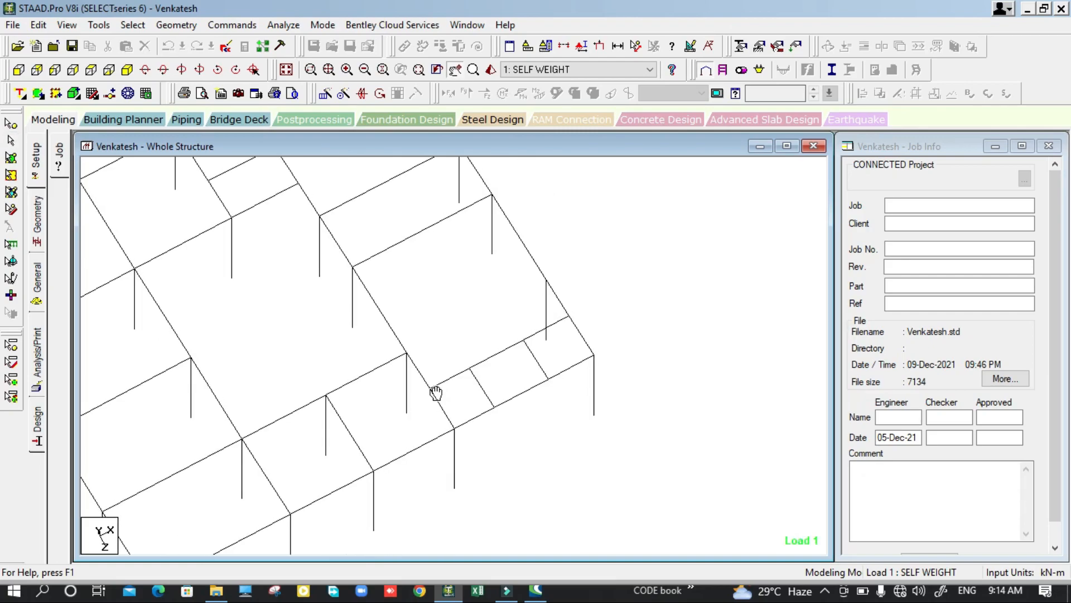
mouse_move(447, 306)
middle_down()
mouse_move(471, 370)
mouse_move(461, 435)
middle_up()
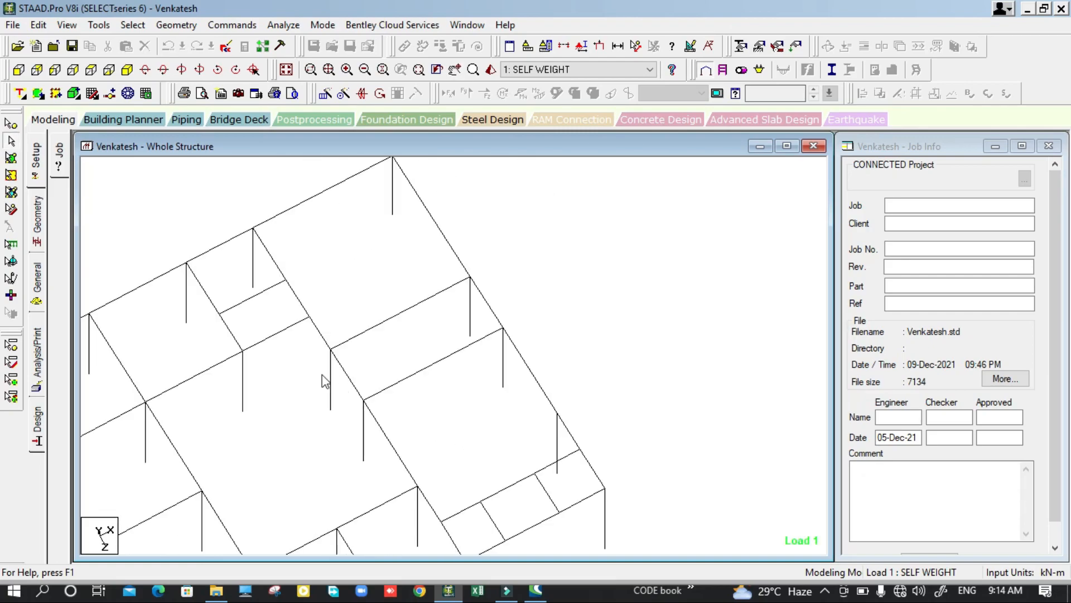
scroll(294, 343, up, 3)
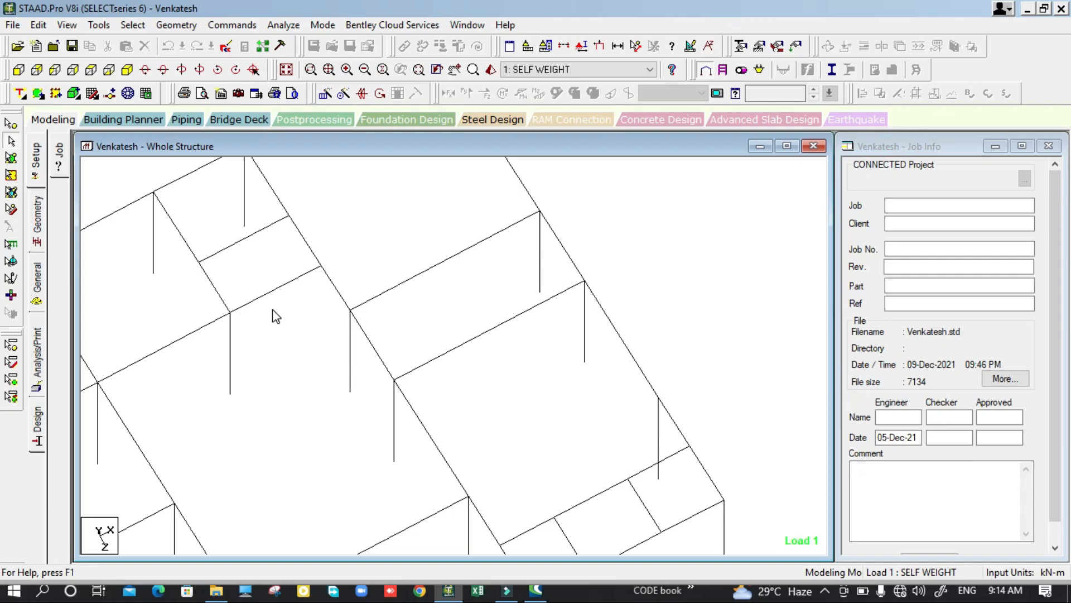
middle_drag(306, 332, 295, 366)
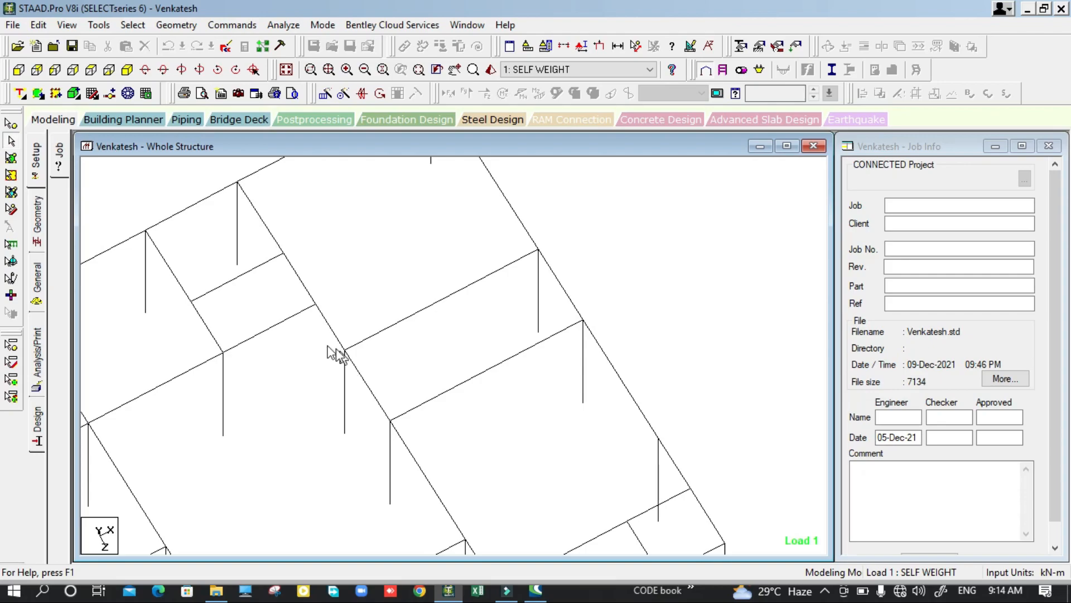
scroll(273, 330, down, 1)
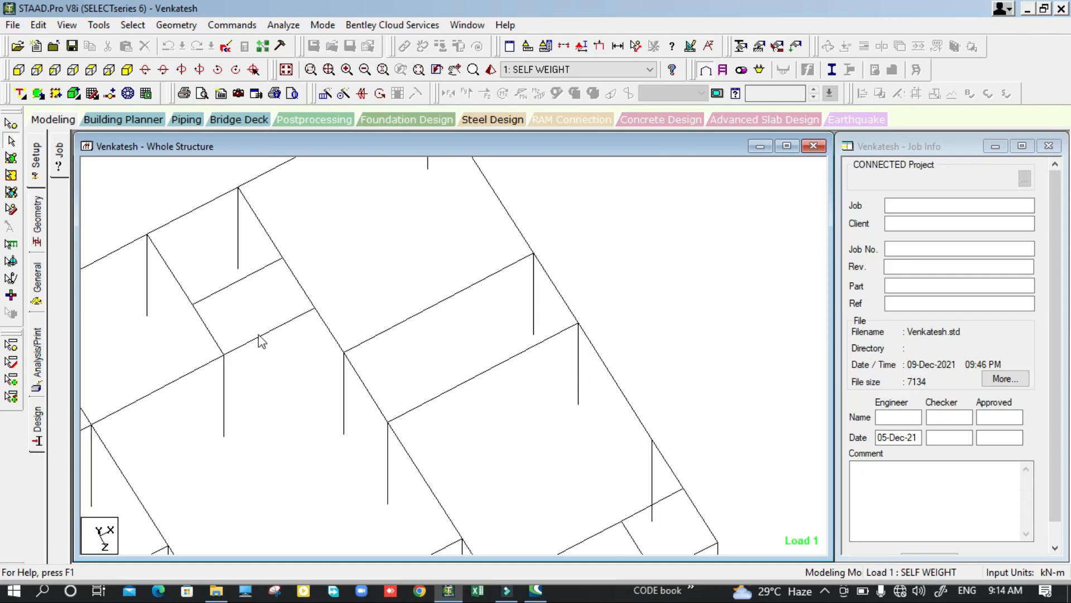
scroll(258, 333, down, 1)
middle_drag(347, 405, 274, 252)
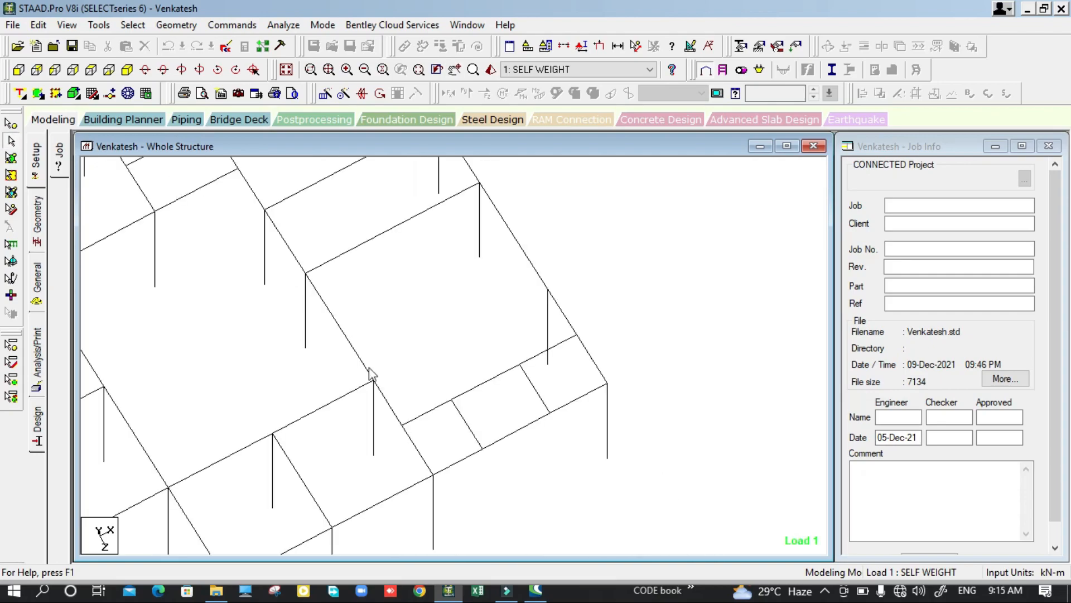
middle_drag(419, 392, 315, 386)
scroll(316, 387, up, 2)
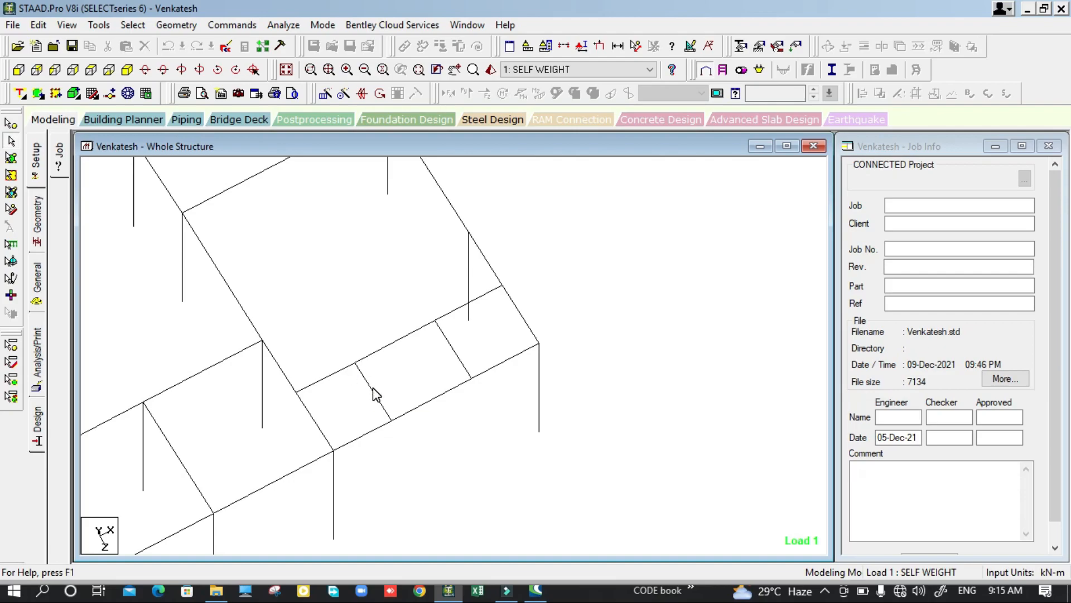
middle_drag(375, 394, 493, 318)
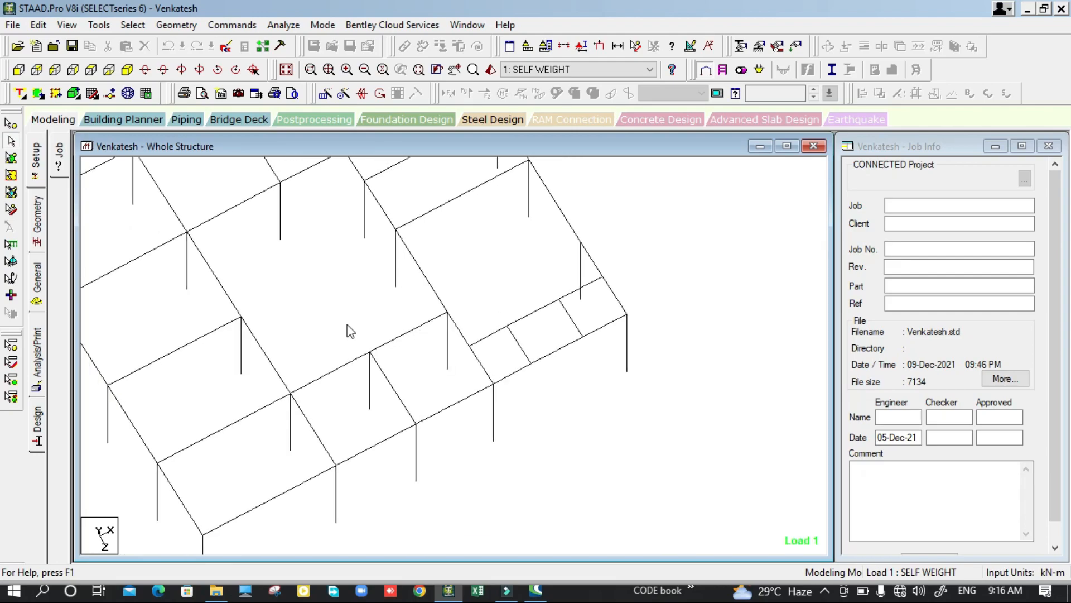
- Open the member specification settings for defining a beam release
click(38, 293)
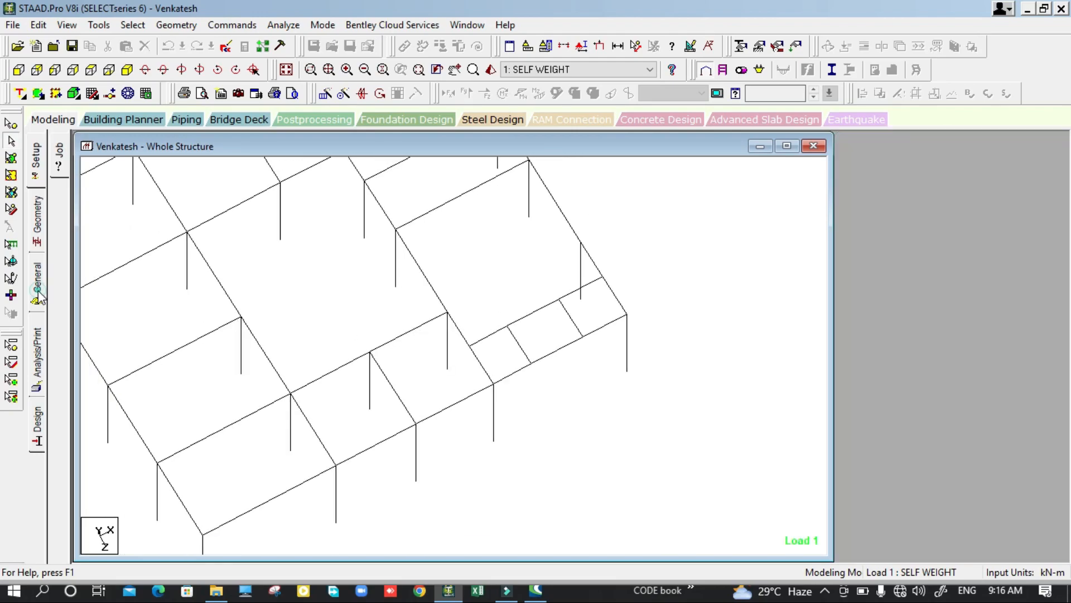
click(60, 219)
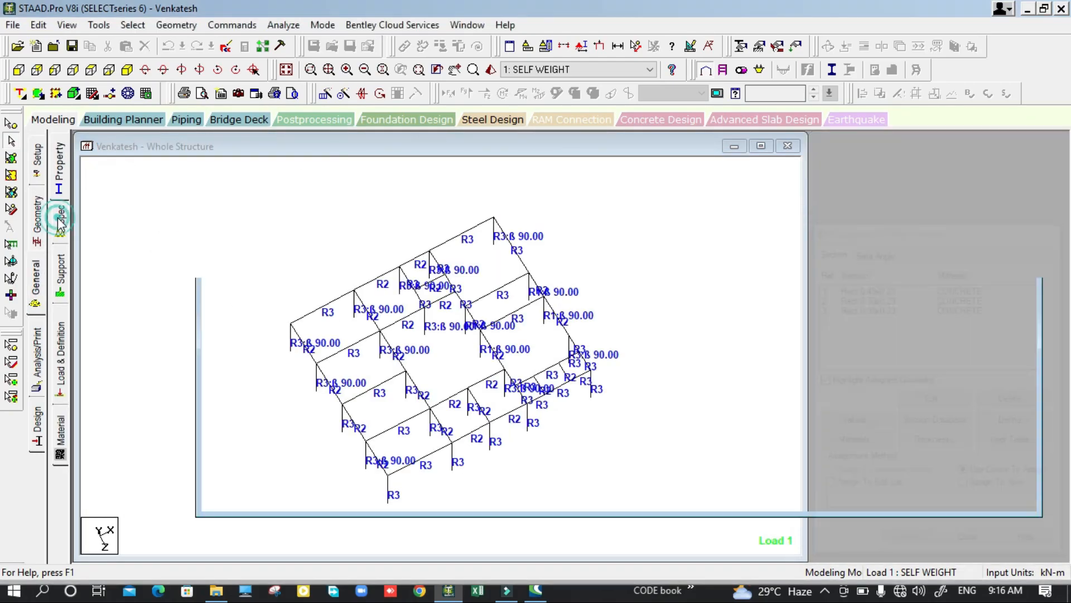
click(951, 408)
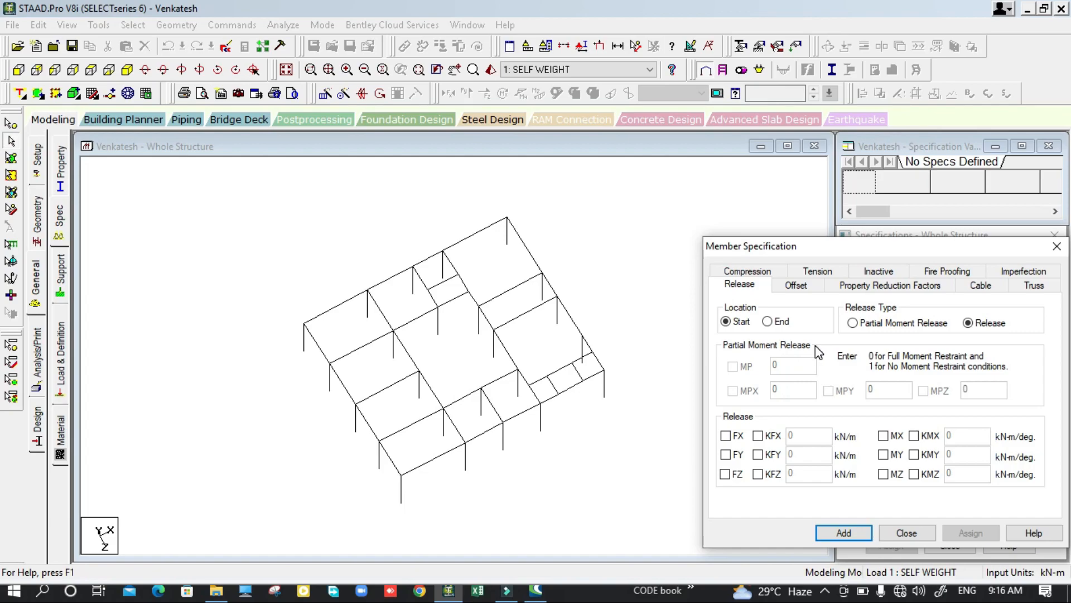
click(855, 323)
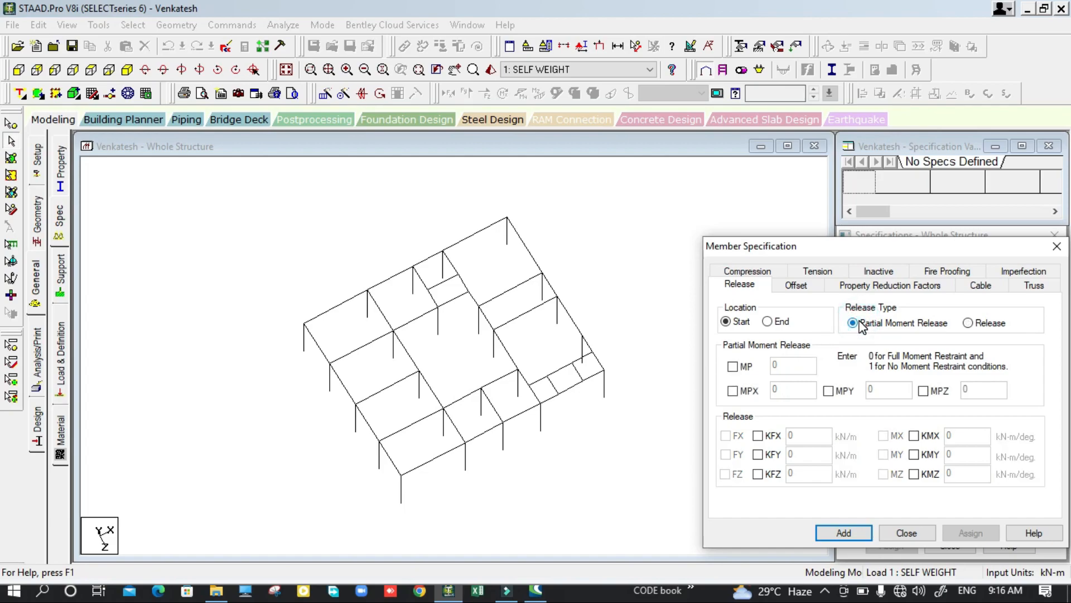
click(734, 366)
double_click(783, 366)
- Add a full release specification at the member start with MX, MY and MZ released
click(968, 322)
click(883, 436)
click(883, 454)
click(882, 474)
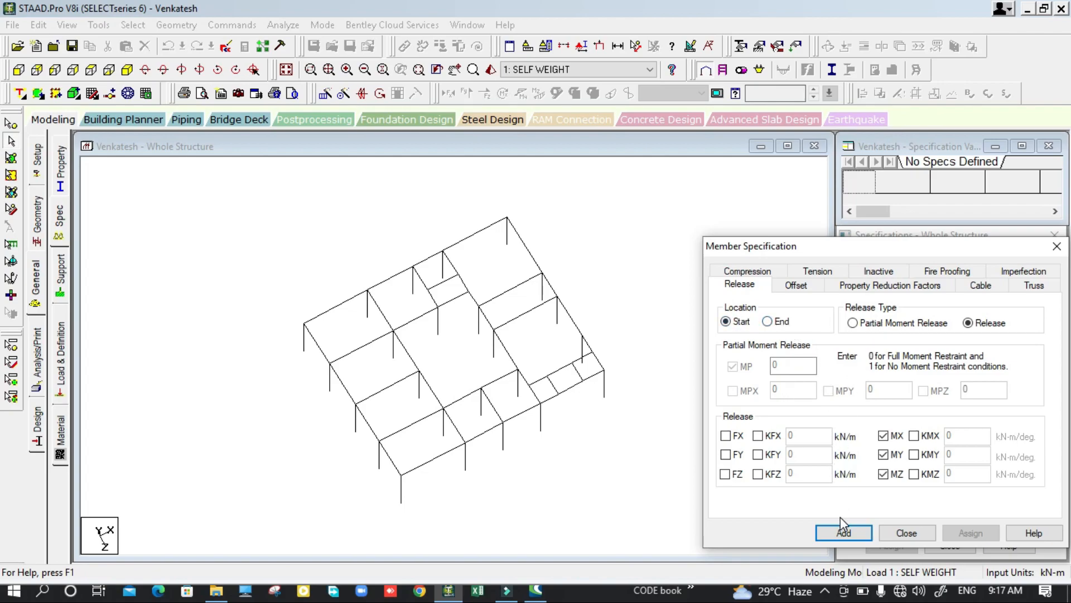
click(844, 532)
- Add a second beam release specification at the member end with MX, MY and MZ released
click(954, 405)
click(770, 322)
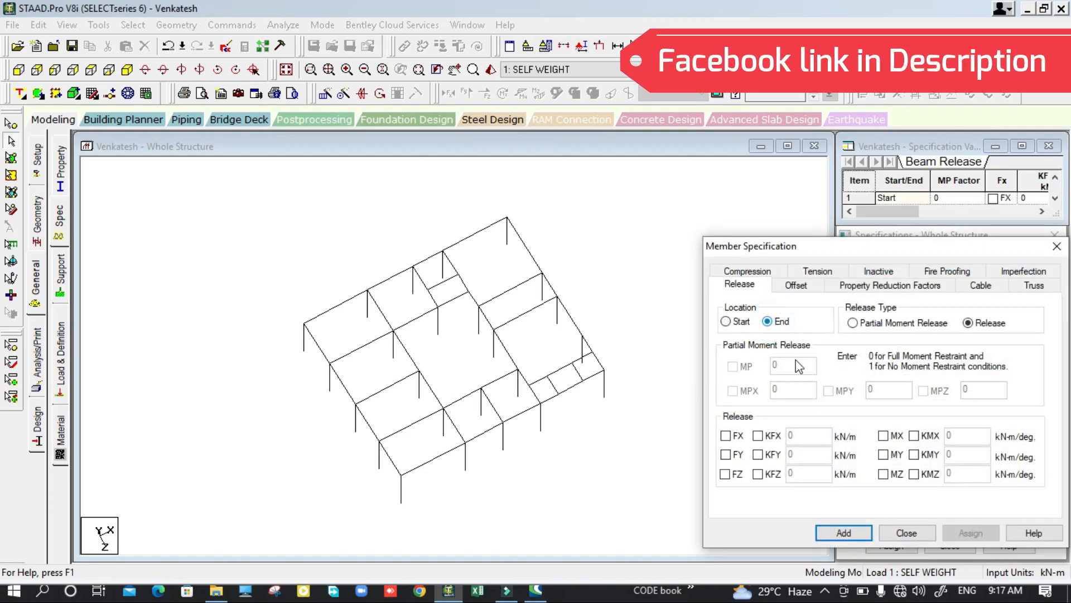
click(884, 435)
click(884, 454)
click(883, 474)
click(862, 530)
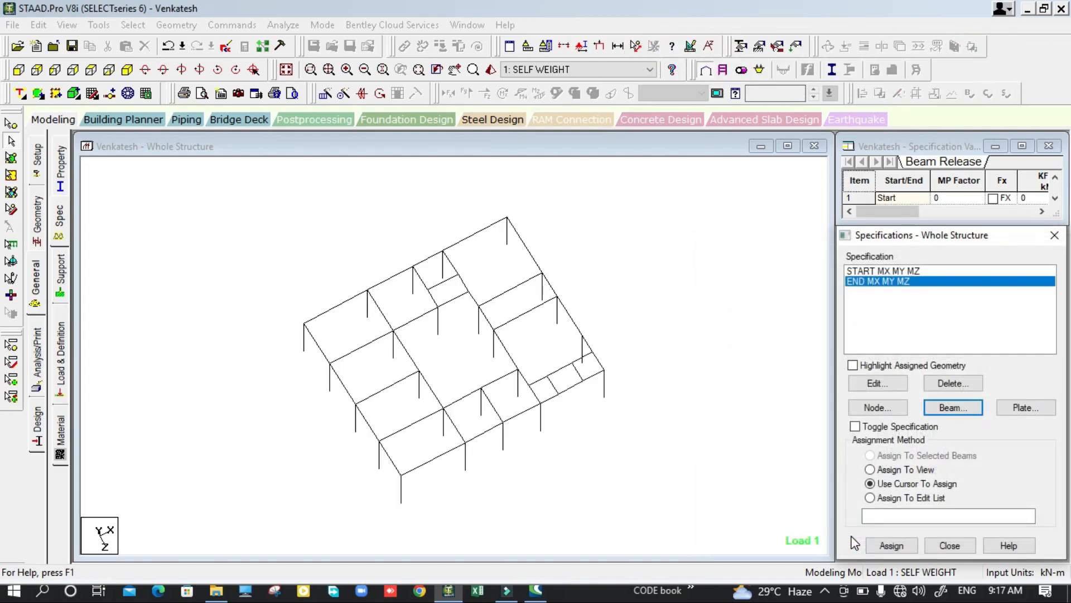
- Select the START MX MY MZ release and check the start and end directions of the secondary beams in the corner strip
click(884, 271)
scroll(640, 397, up, 2)
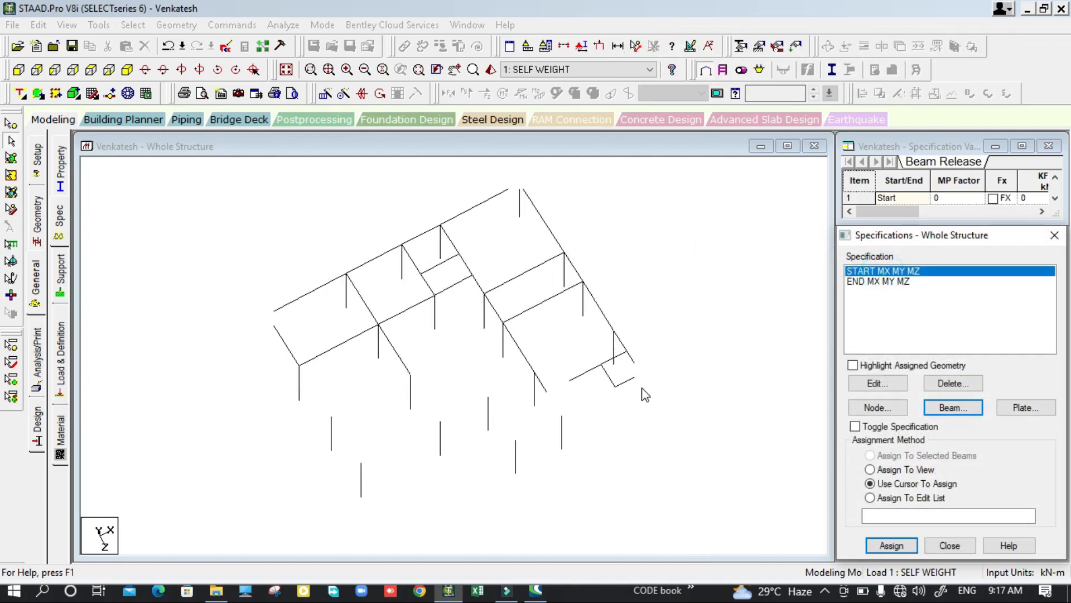
middle_drag(640, 408, 565, 434)
scroll(557, 432, up, 1)
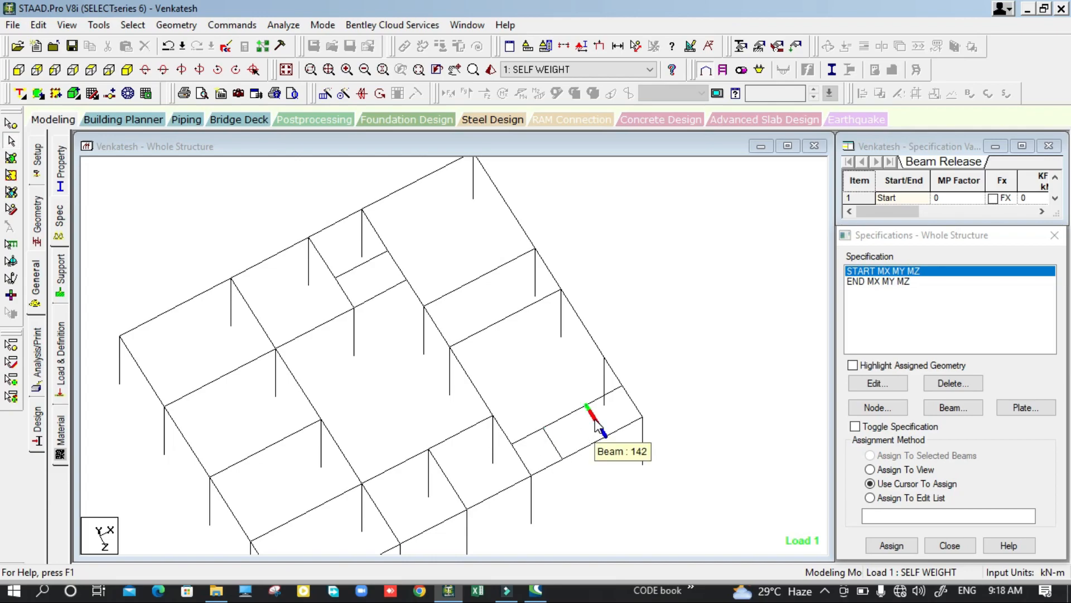
click(98, 25)
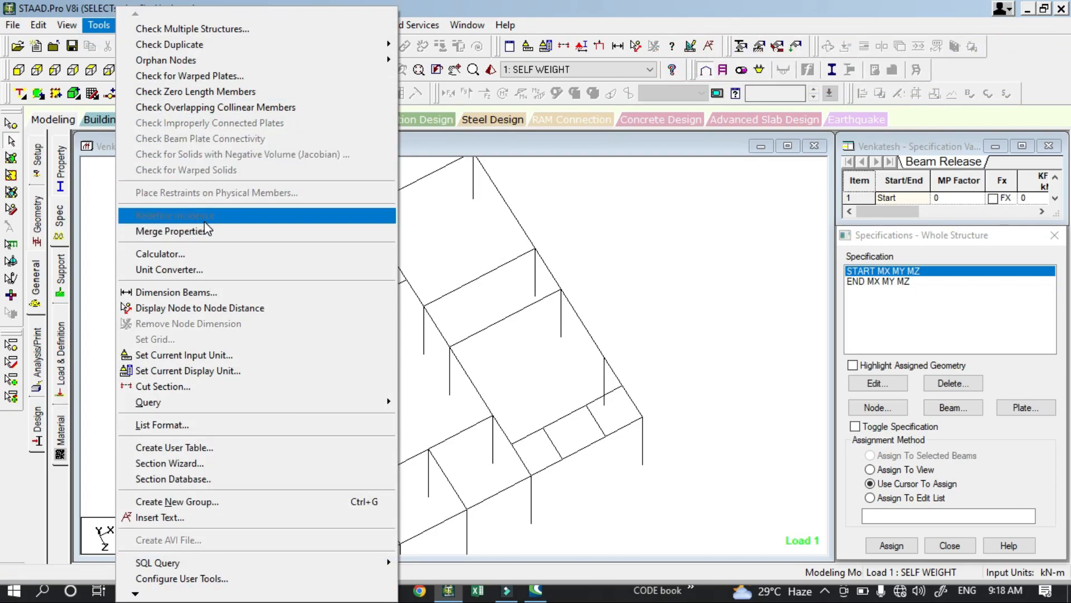
click(446, 226)
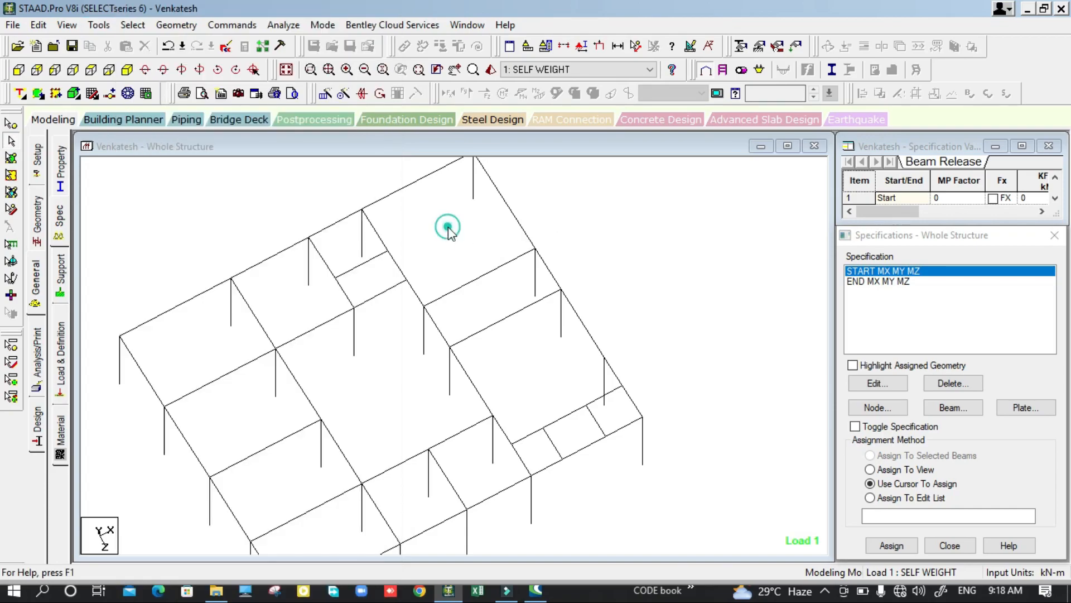
- Assign the START MX MY MZ release to beams 111, 135, 141 and 142 in the small interior bay and the corner strip
scroll(310, 267, down, 4)
middle_drag(363, 327, 346, 274)
scroll(347, 273, up, 3)
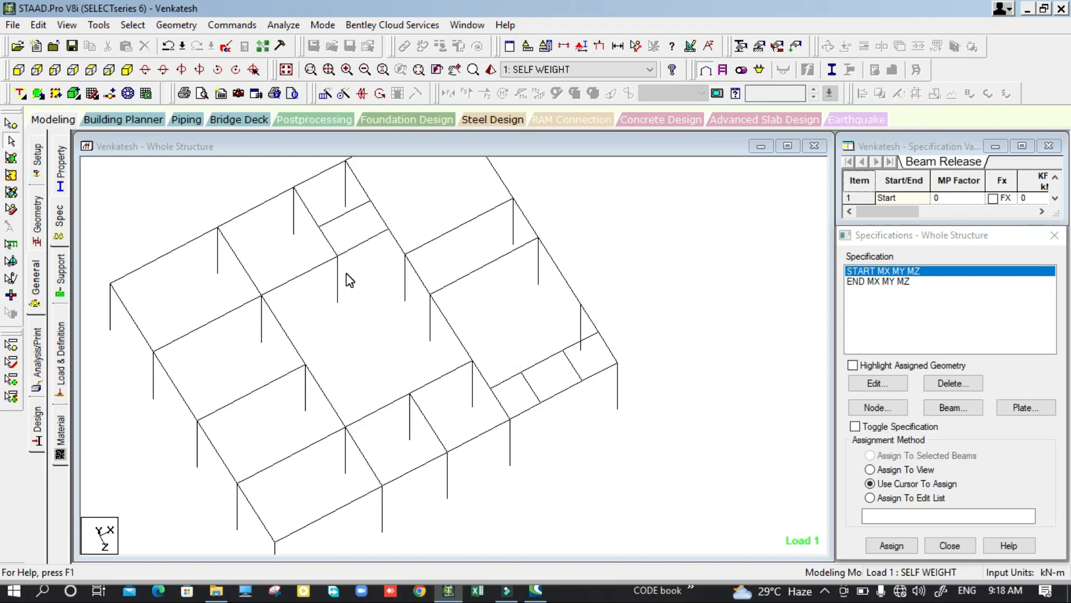
mouse_move(346, 273)
middle_down()
mouse_move(343, 341)
mouse_move(333, 298)
mouse_move(341, 288)
middle_up()
scroll(340, 339, up, 1)
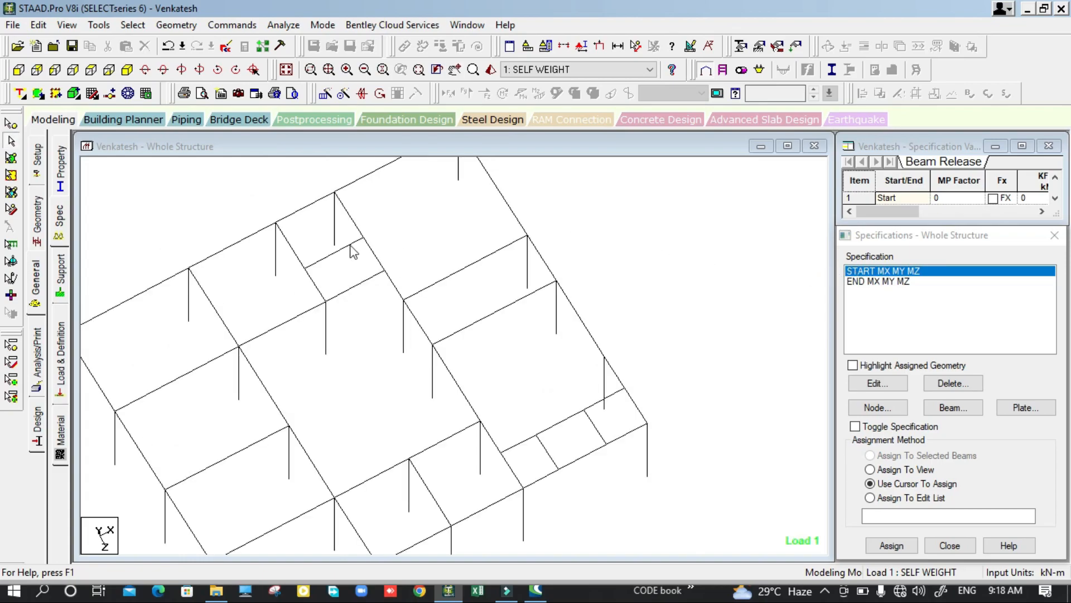
click(333, 253)
ctrl+click(547, 452)
ctrl+click(593, 427)
ctrl+click(517, 443)
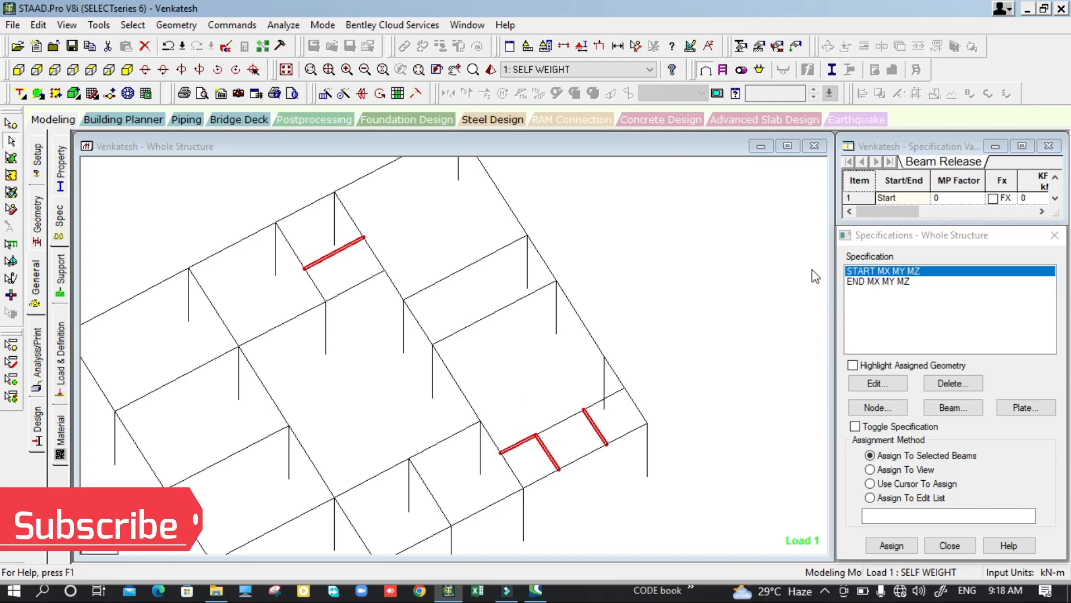
click(884, 541)
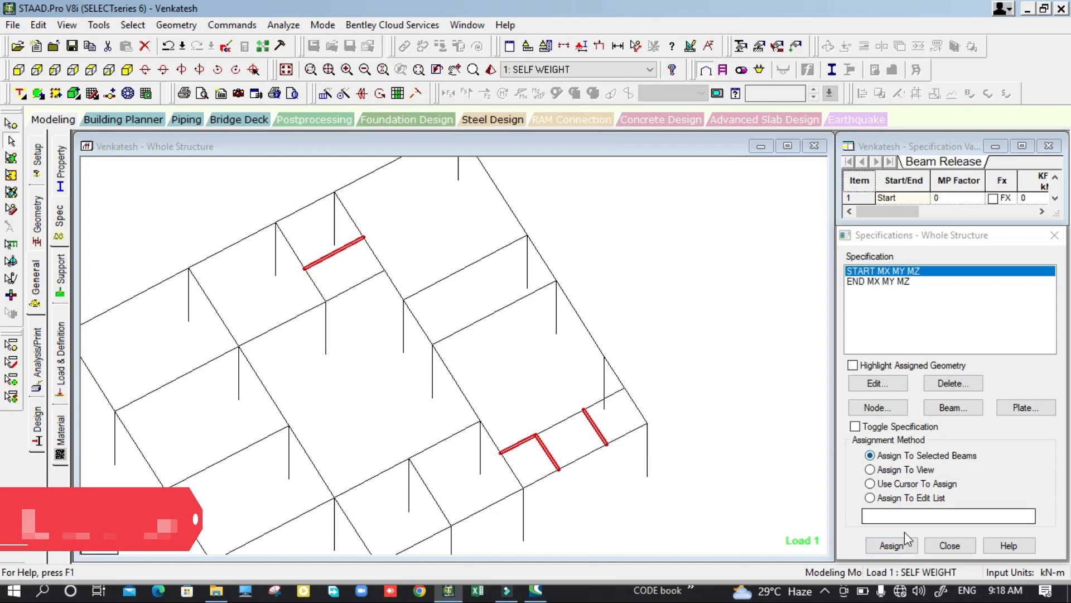
click(891, 544)
click(959, 434)
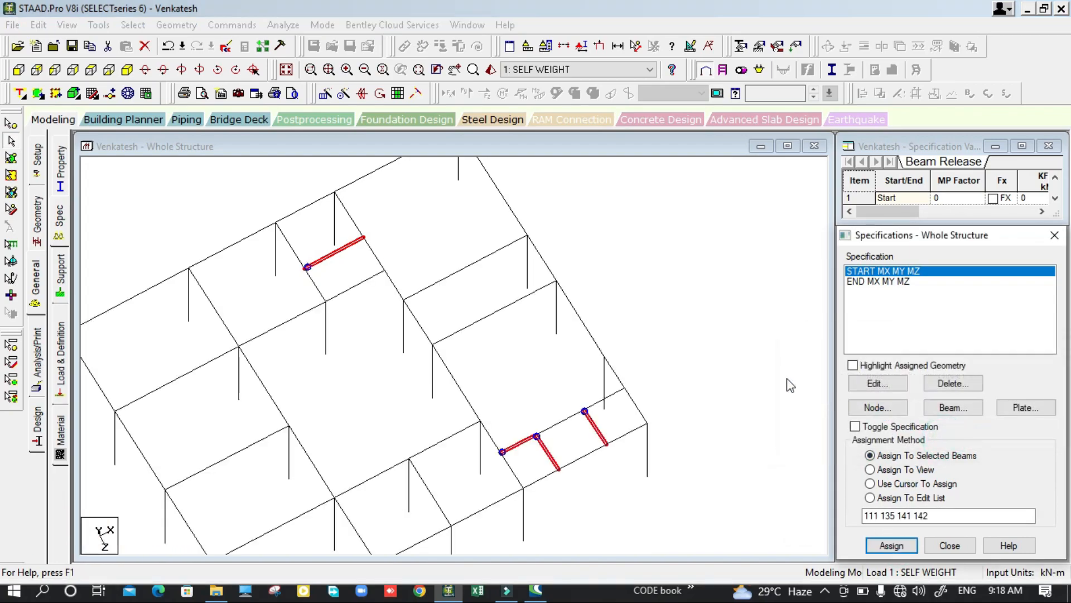
- Assign the END MX MY MZ release to beams 111, 117, 137, 141 and 142 in the interior bay and the corner strip
middle_drag(548, 458, 495, 491)
scroll(343, 251, down, 1)
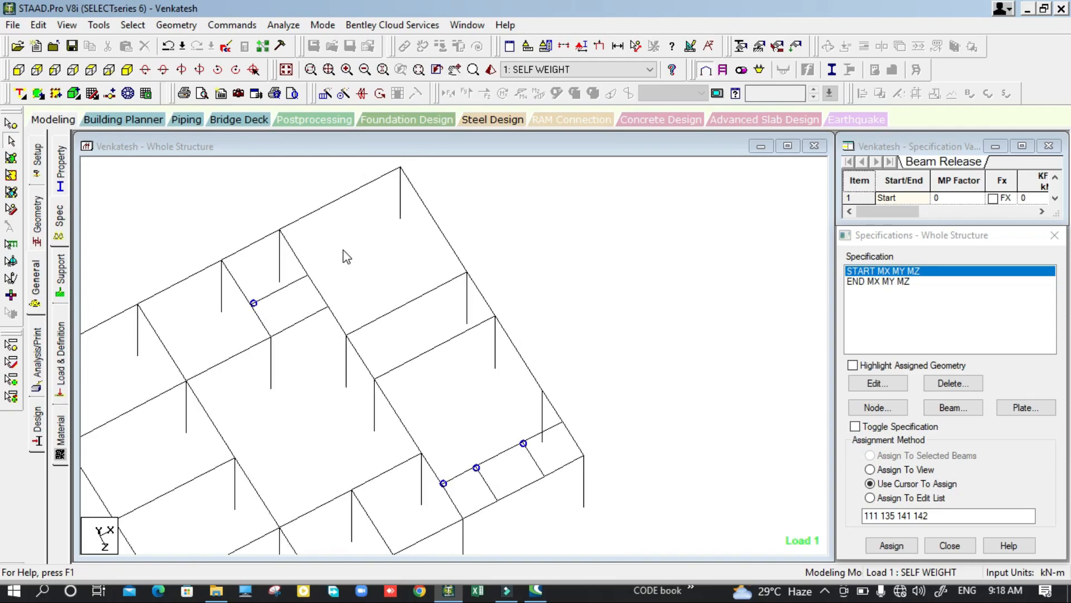
click(906, 281)
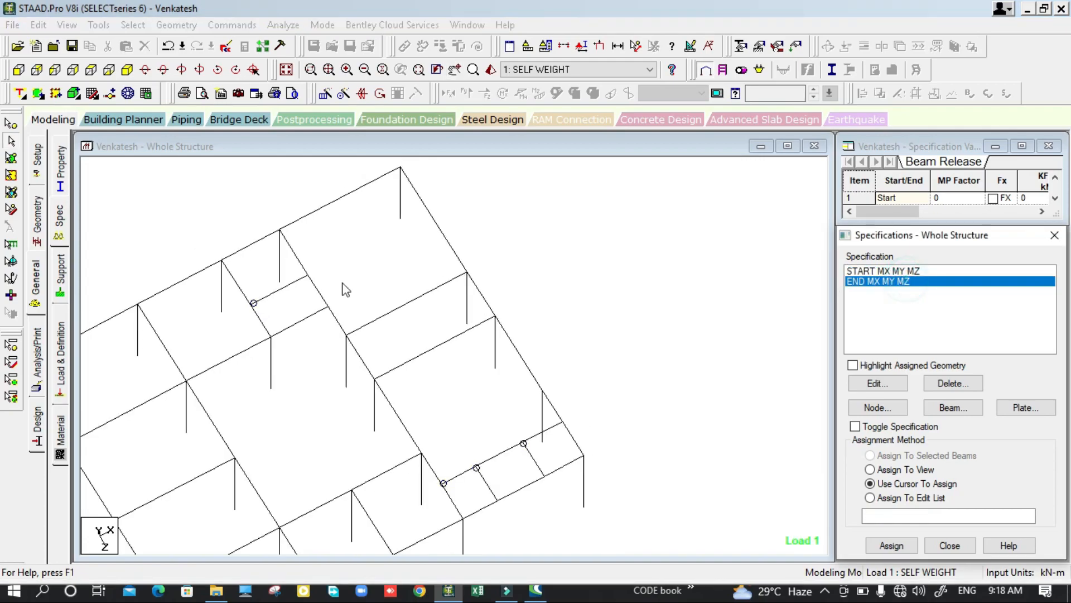
click(320, 320)
ctrl+click(292, 283)
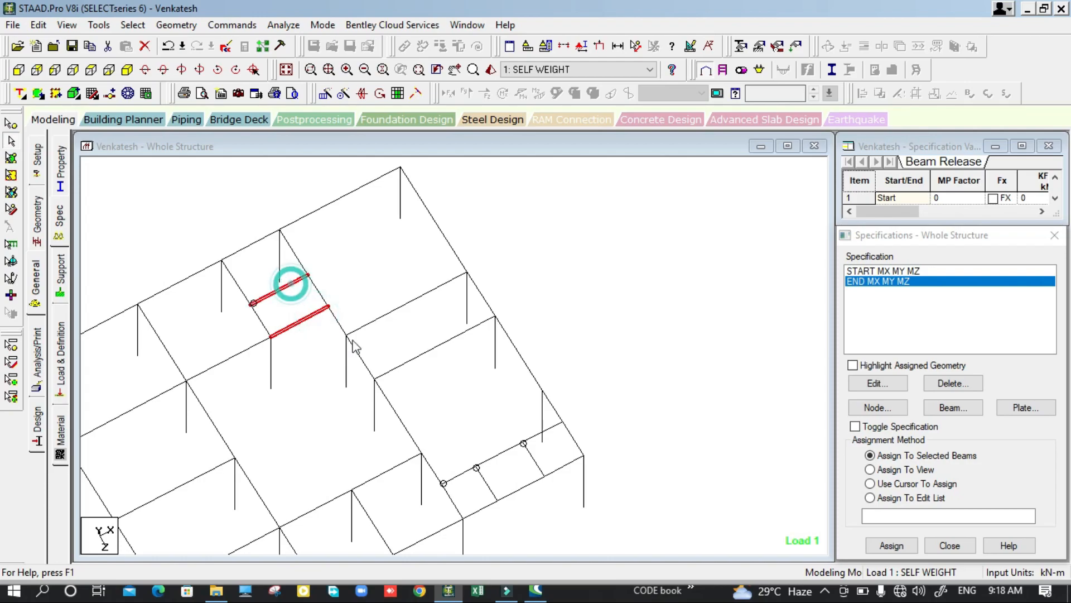
middle_drag(414, 421, 426, 359)
ctrl+click(546, 355)
ctrl+click(527, 382)
ctrl+click(479, 409)
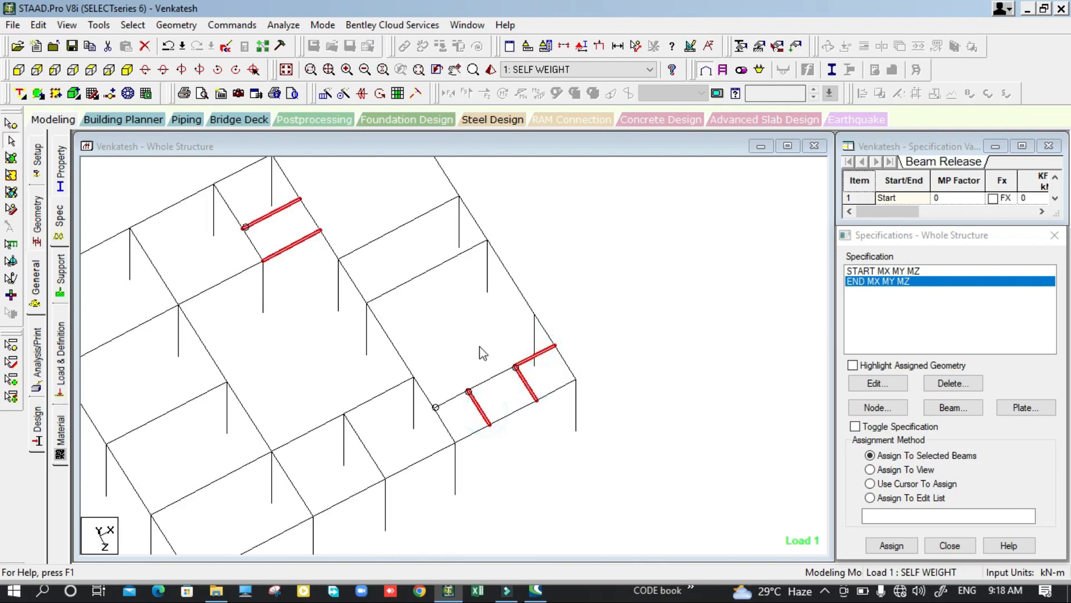
middle_drag(488, 335, 498, 318)
click(901, 547)
click(888, 433)
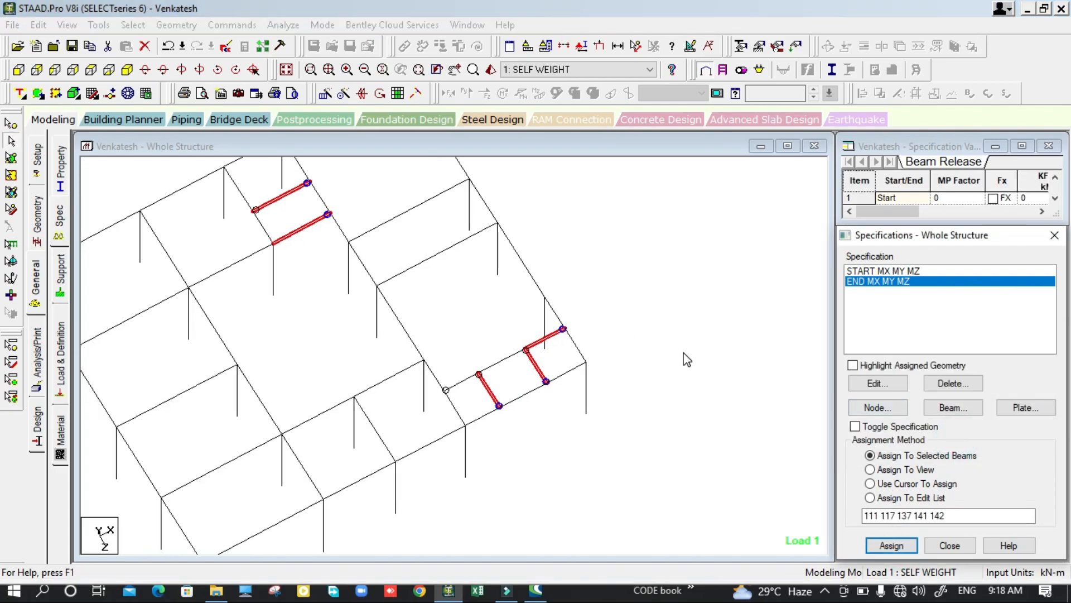
- Review the released beam ends in the interior bay and the corner strip of the frame
middle_drag(490, 328, 508, 425)
scroll(437, 322, down, 1)
middle_drag(409, 362, 427, 297)
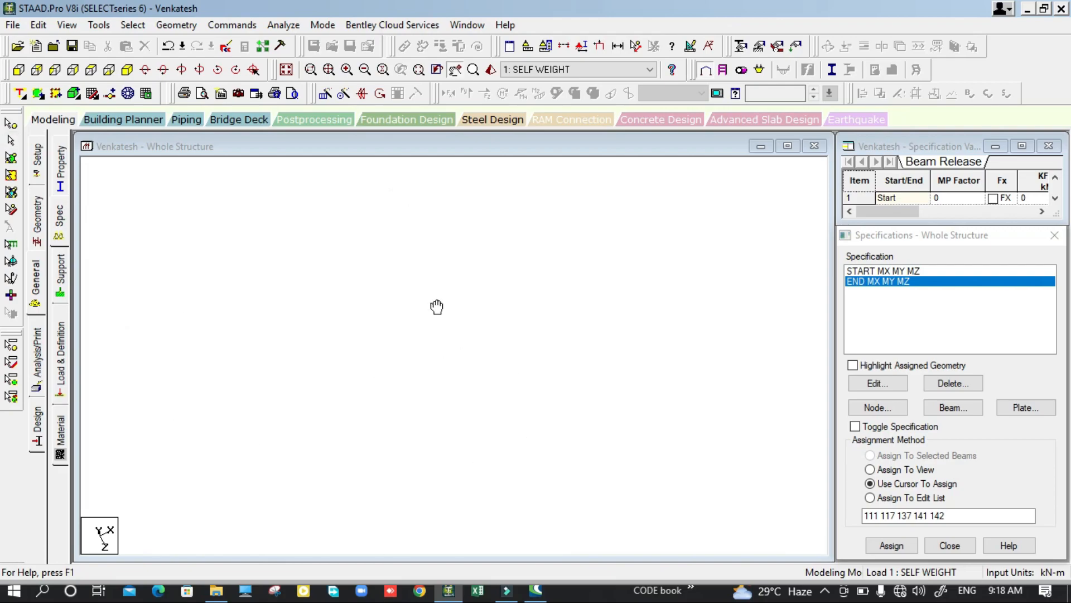
scroll(367, 324, up, 1)
scroll(356, 317, up, 1)
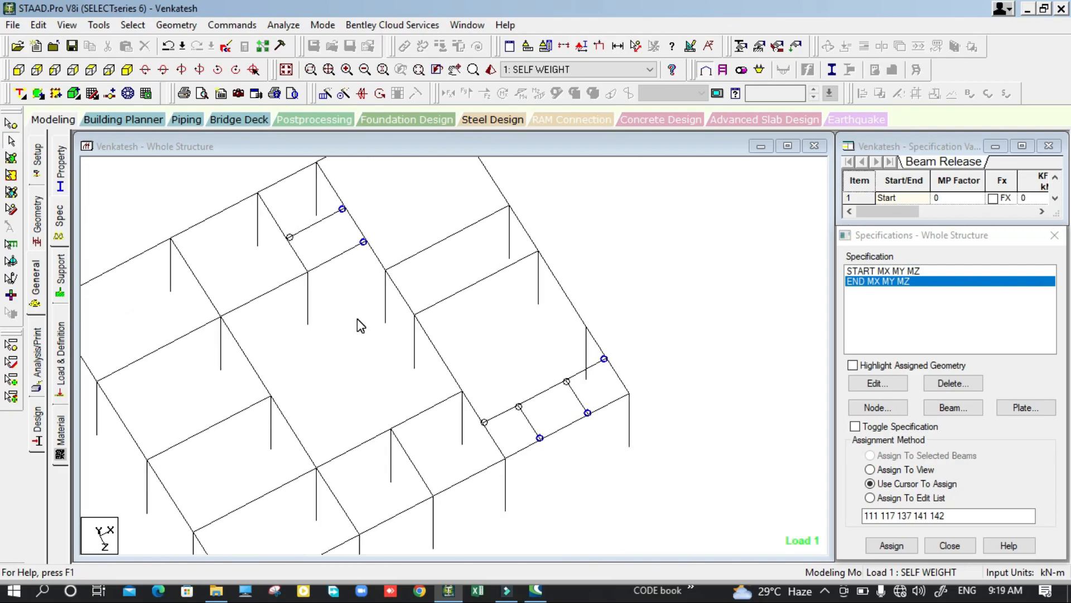
scroll(356, 317, down, 1)
middle_drag(356, 317, 353, 360)
scroll(346, 328, up, 2)
scroll(346, 328, down, 1)
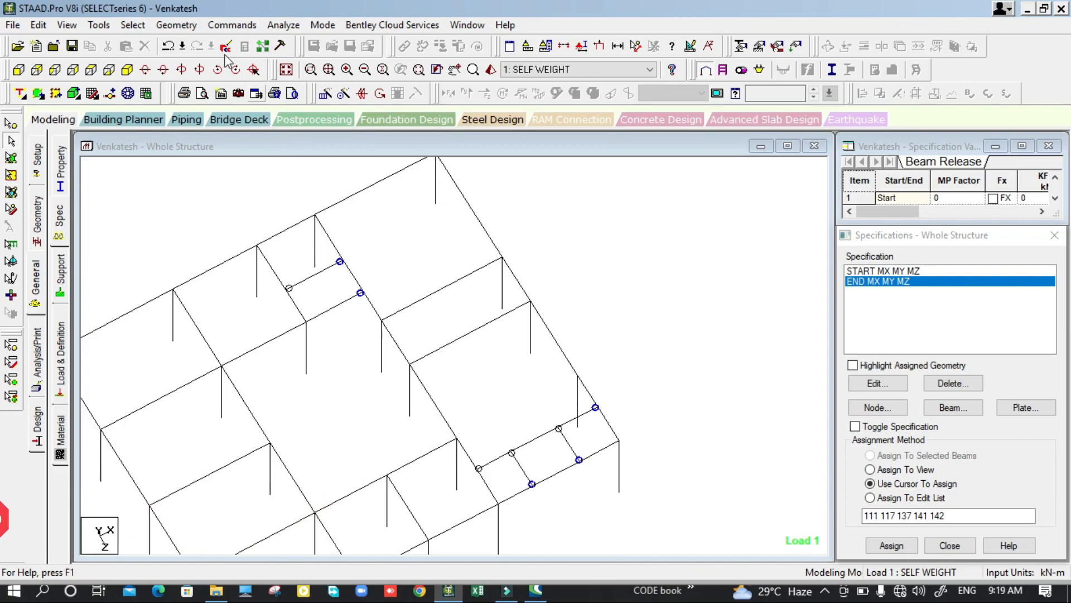
- Save the modified structure and run the analysis, then open the postprocessing results for all load cases
click(284, 26)
click(301, 39)
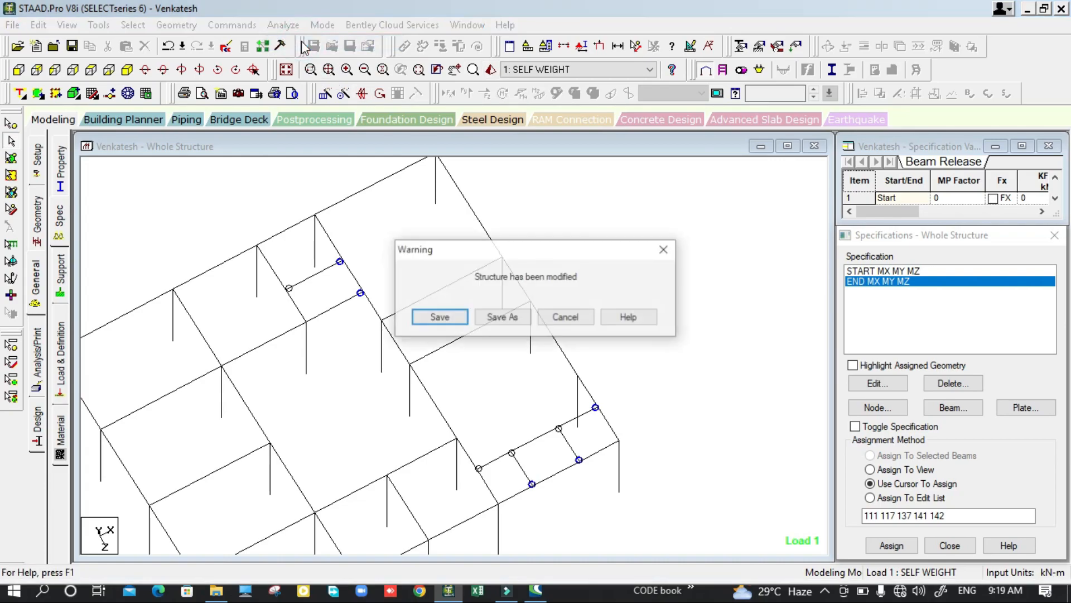
click(452, 321)
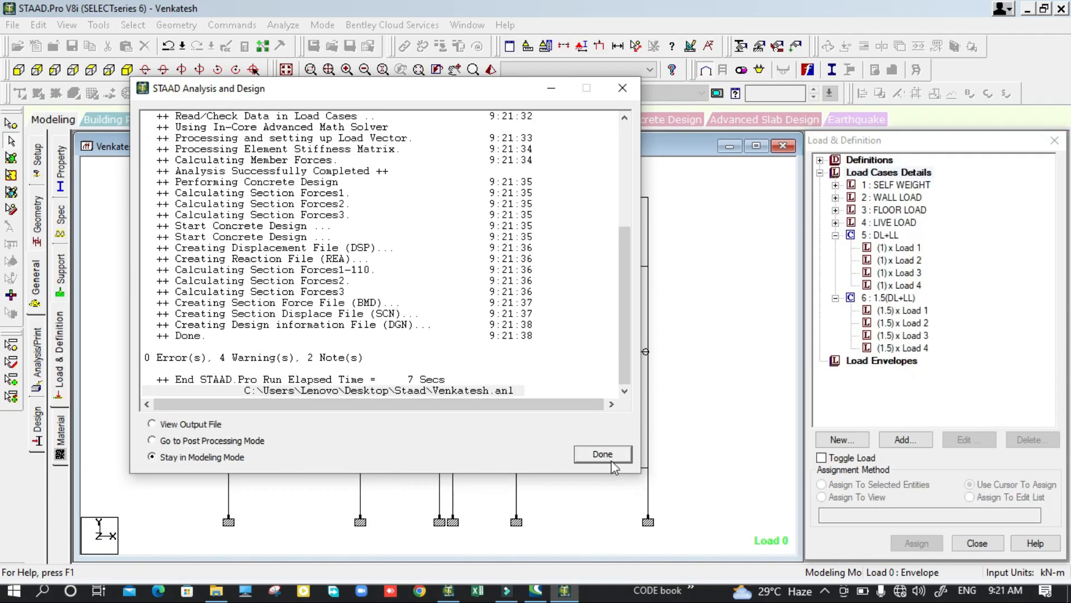
click(612, 457)
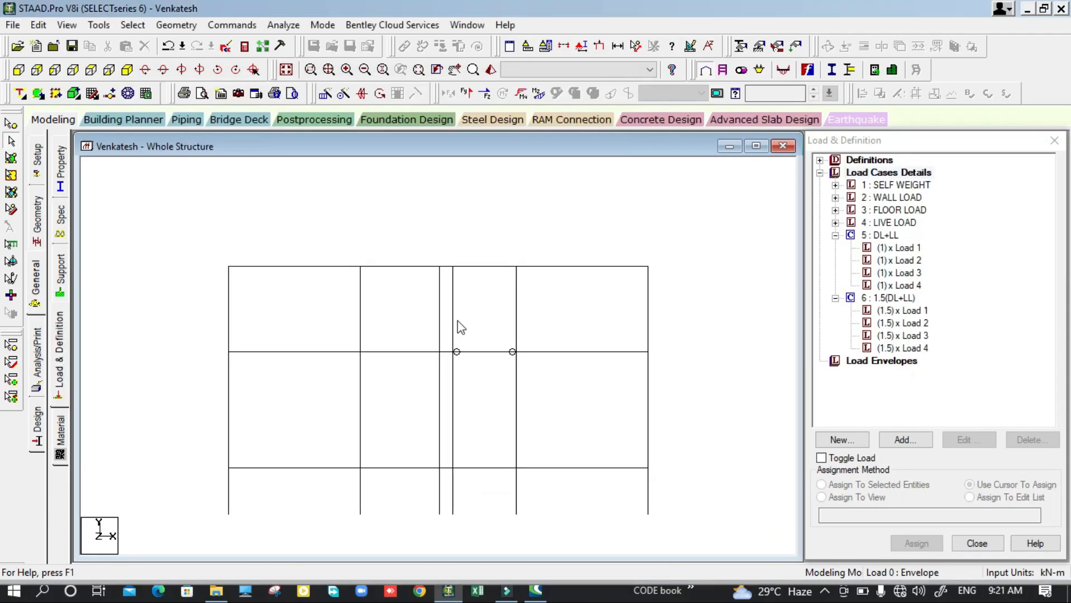
click(299, 121)
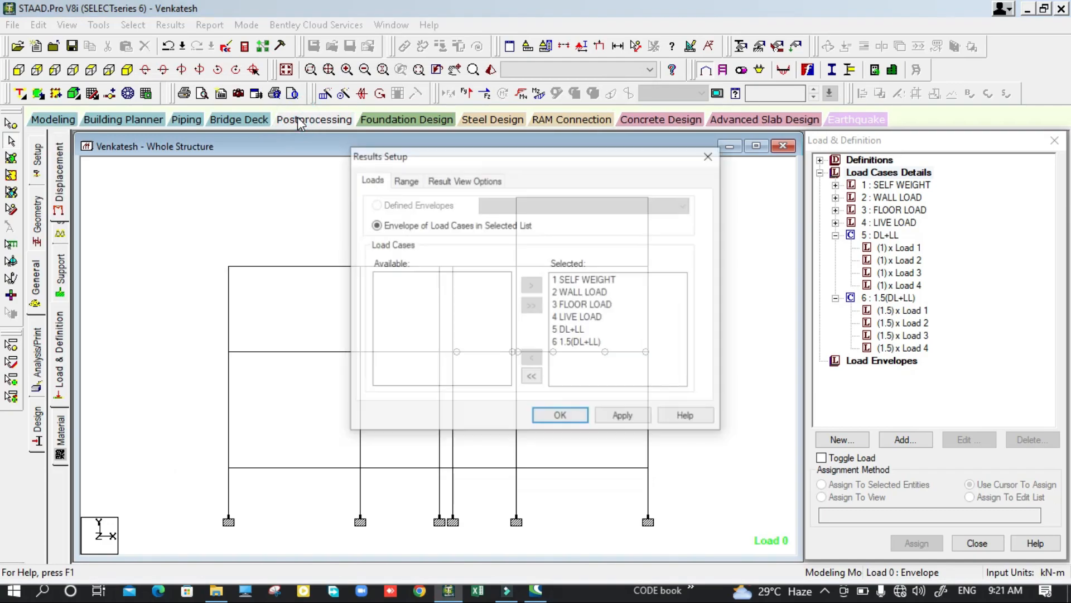
click(578, 420)
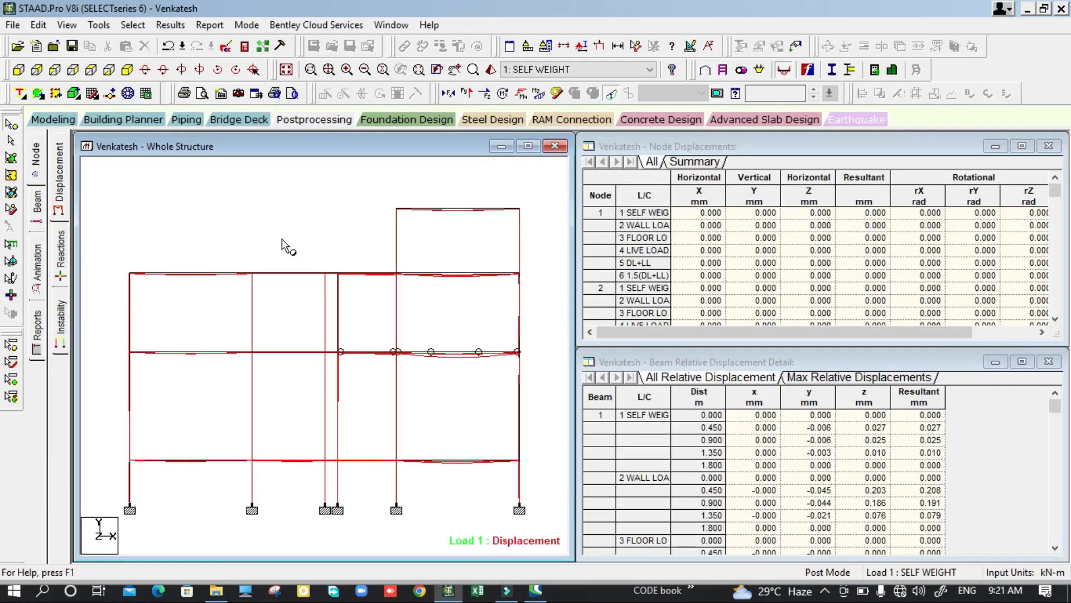
- Isolate the first-floor beams and the columns directly below them, and show them in isometric view
click(20, 70)
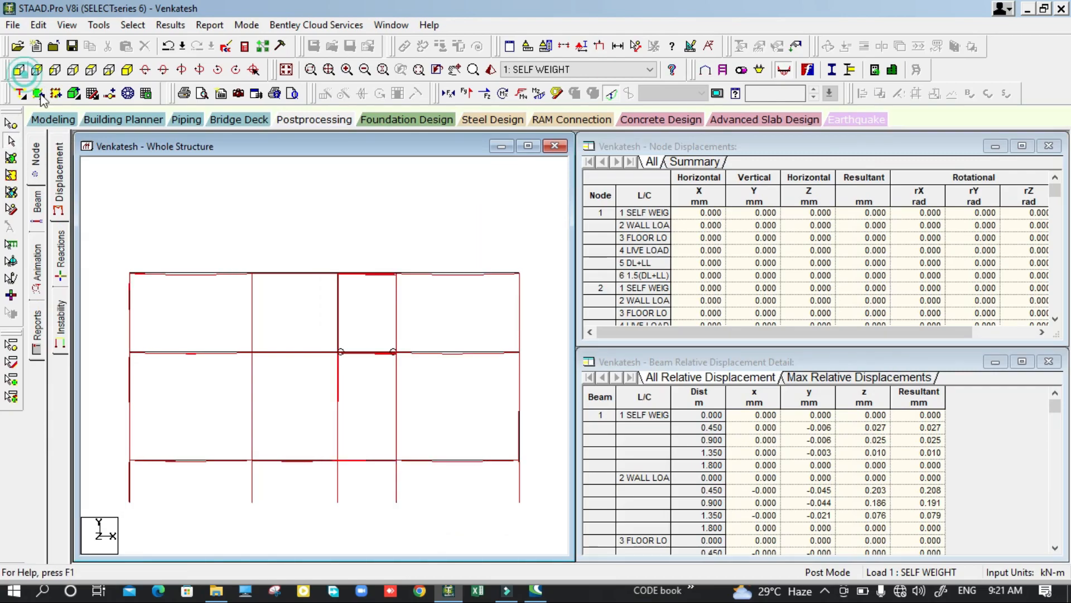
drag(526, 348, 106, 455)
key(alt+v)
key(j)
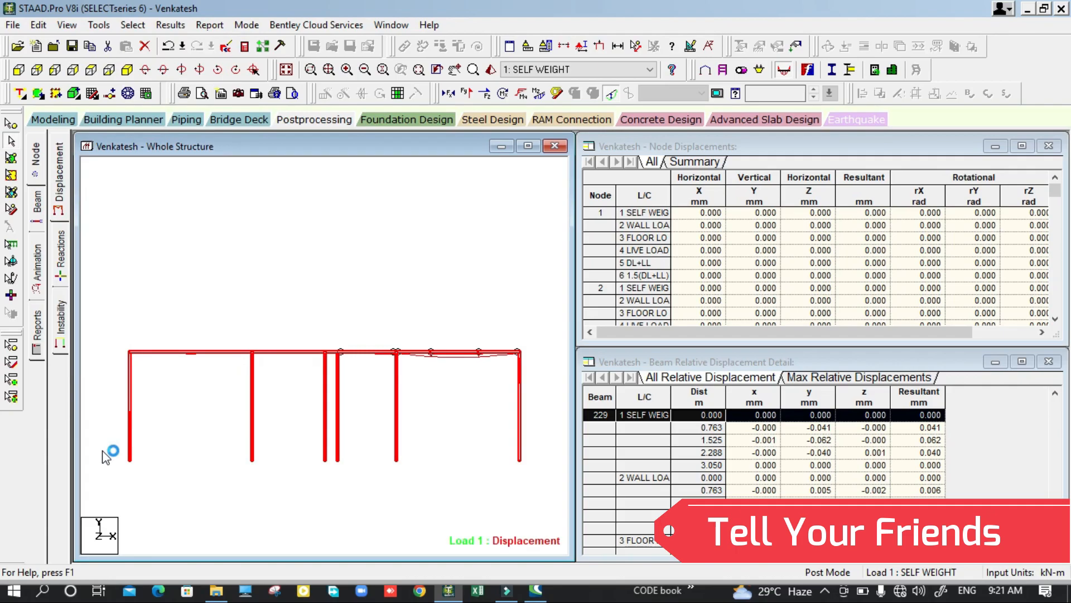
click(129, 73)
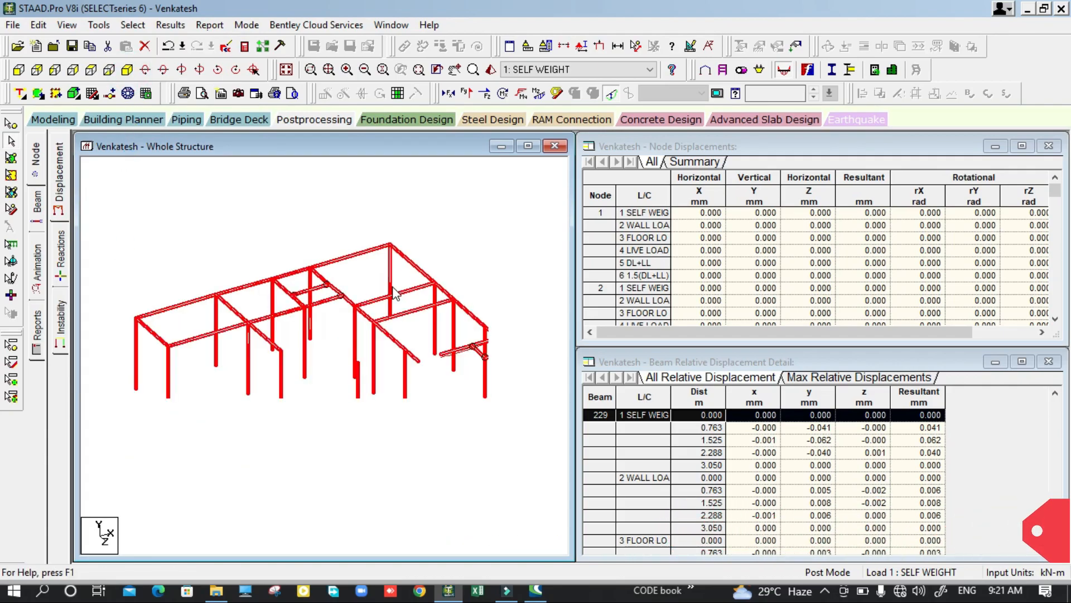
click(466, 318)
- Replace the displacement display with the Bending Z diagram for load case 6: 1.5(DL+LL), drawn at a reduced scale
click(525, 69)
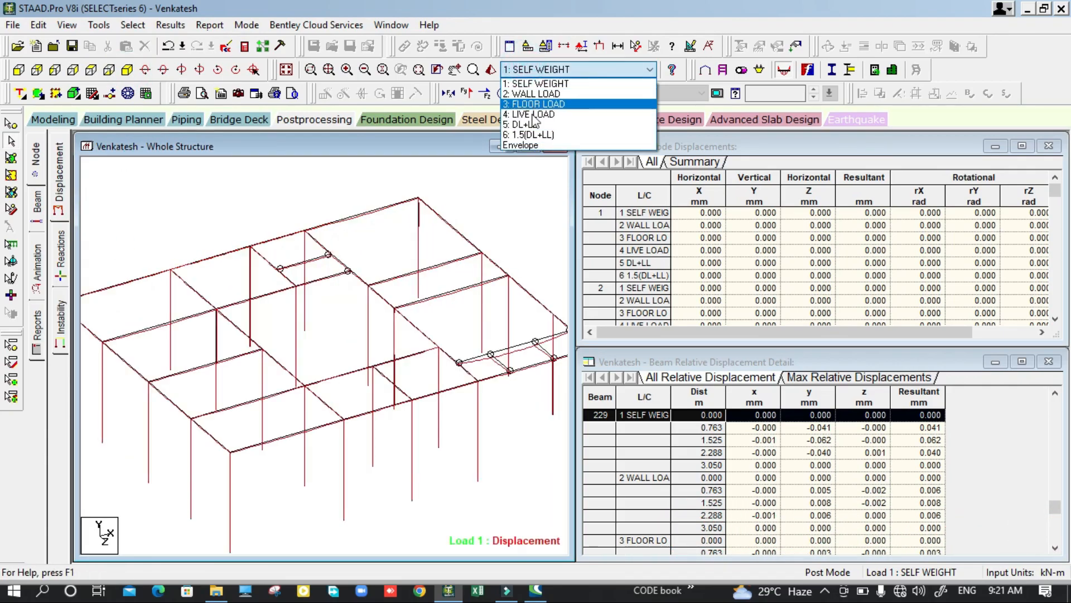
click(536, 129)
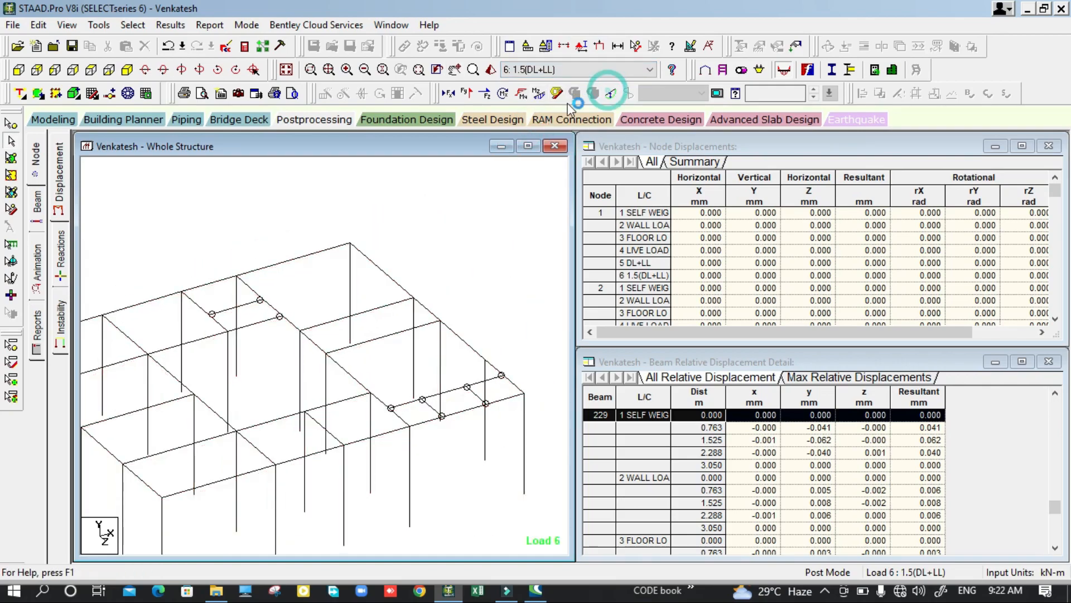
click(521, 93)
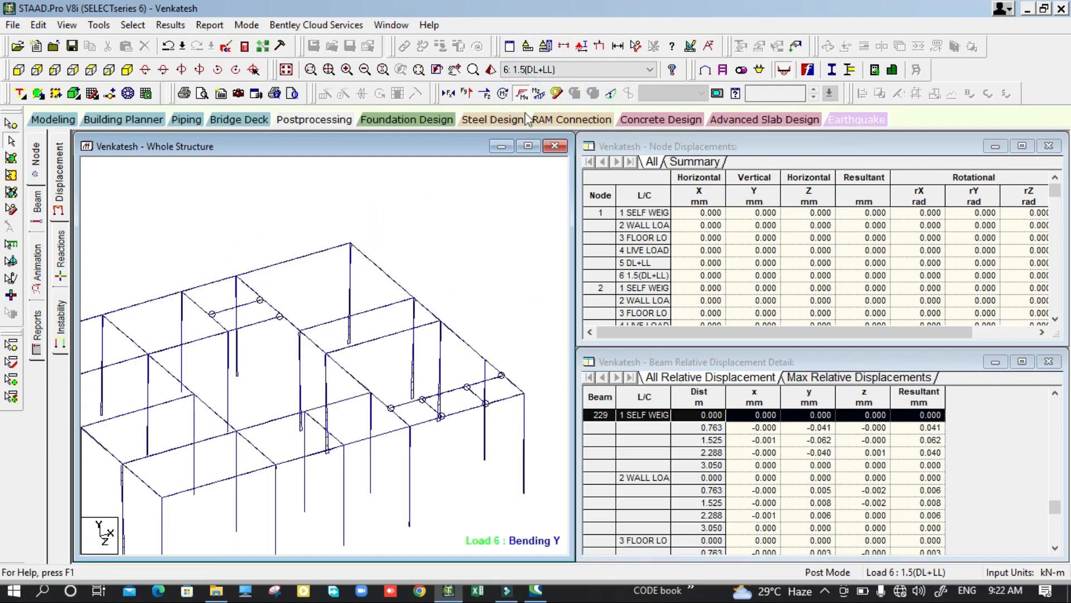
click(539, 93)
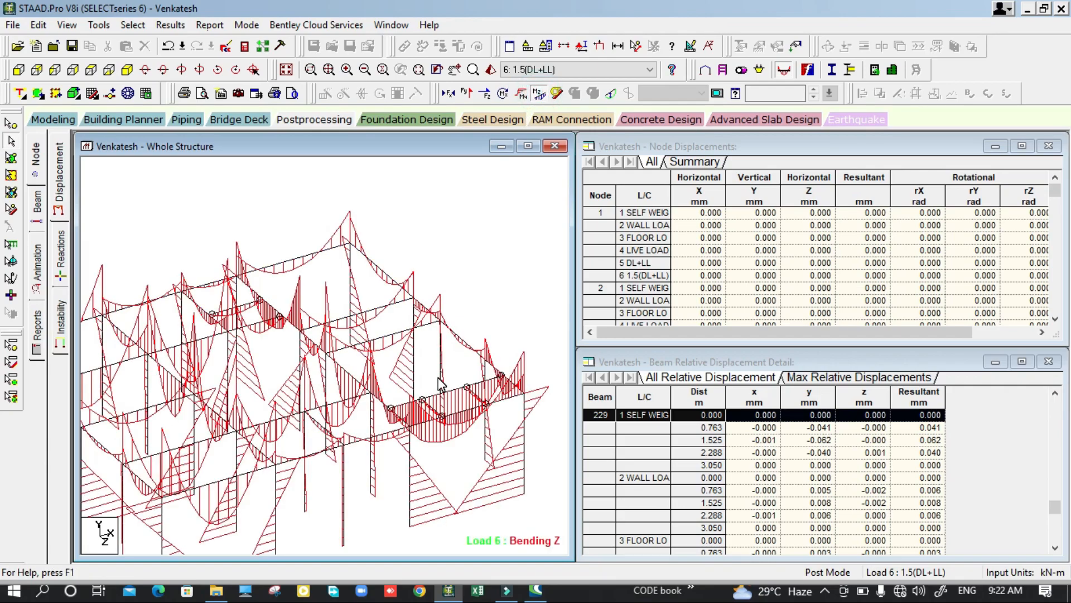
ctrl+scroll(442, 385, up, 3)
ctrl+scroll(441, 385, down, 8)
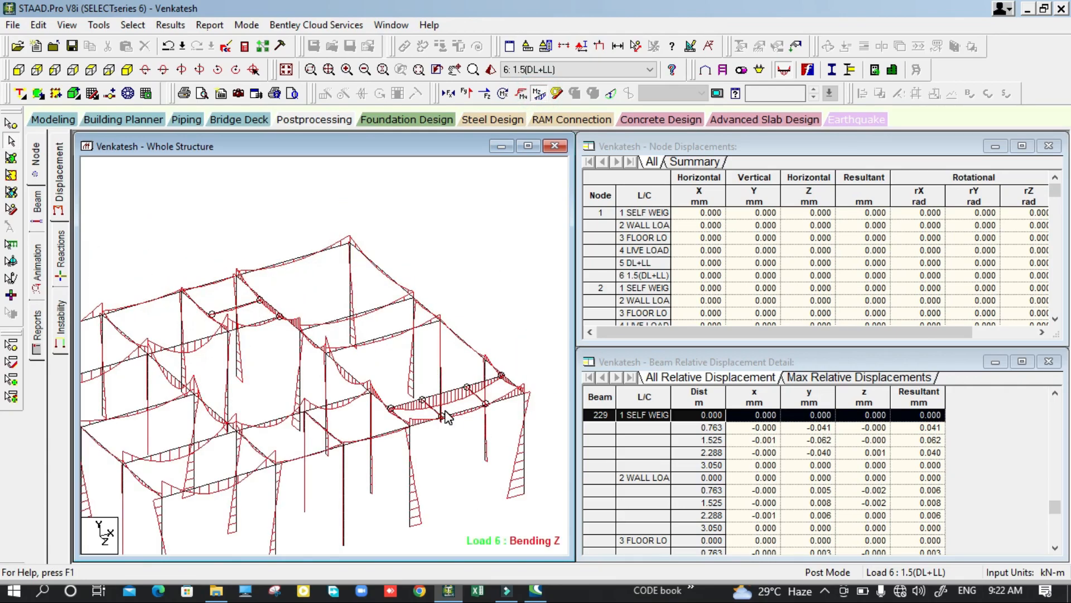
- Examine the Bending Z diagram at the released ends of the secondary beams in the corner strip, including beam 141
scroll(429, 415, up, 2)
middle_drag(478, 408, 341, 413)
scroll(240, 368, up, 1)
middle_drag(243, 376, 224, 330)
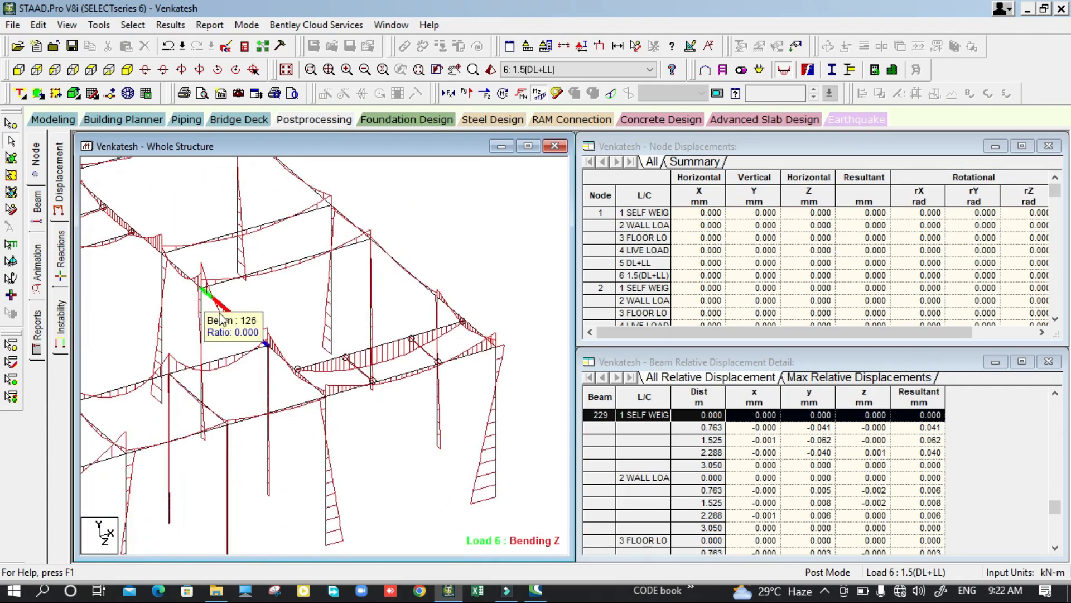
scroll(218, 298, up, 1)
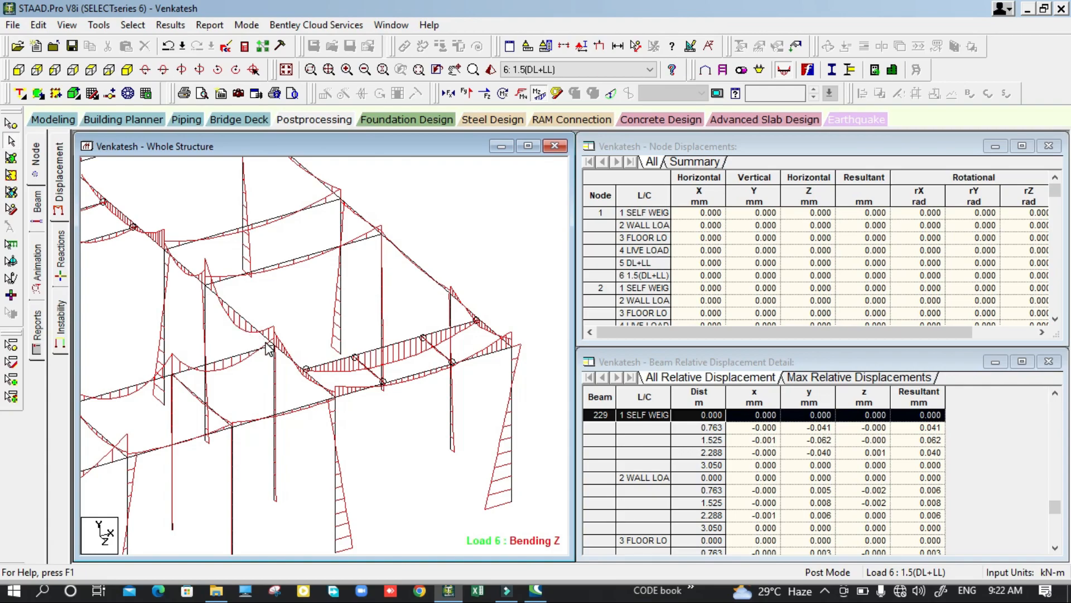
middle_drag(306, 364, 253, 347)
scroll(253, 347, up, 1)
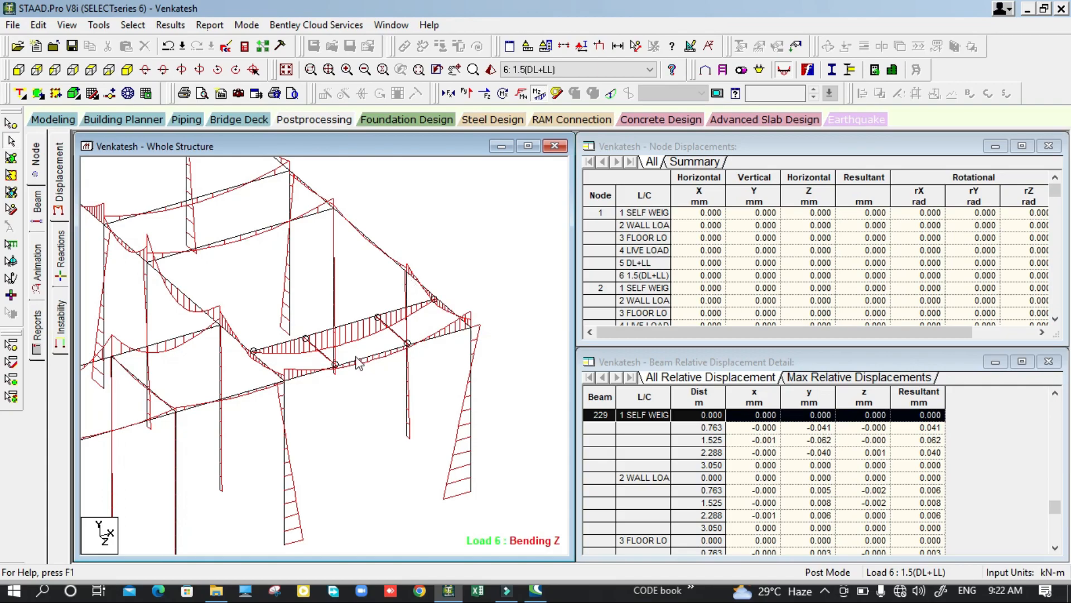
scroll(357, 358, up, 5)
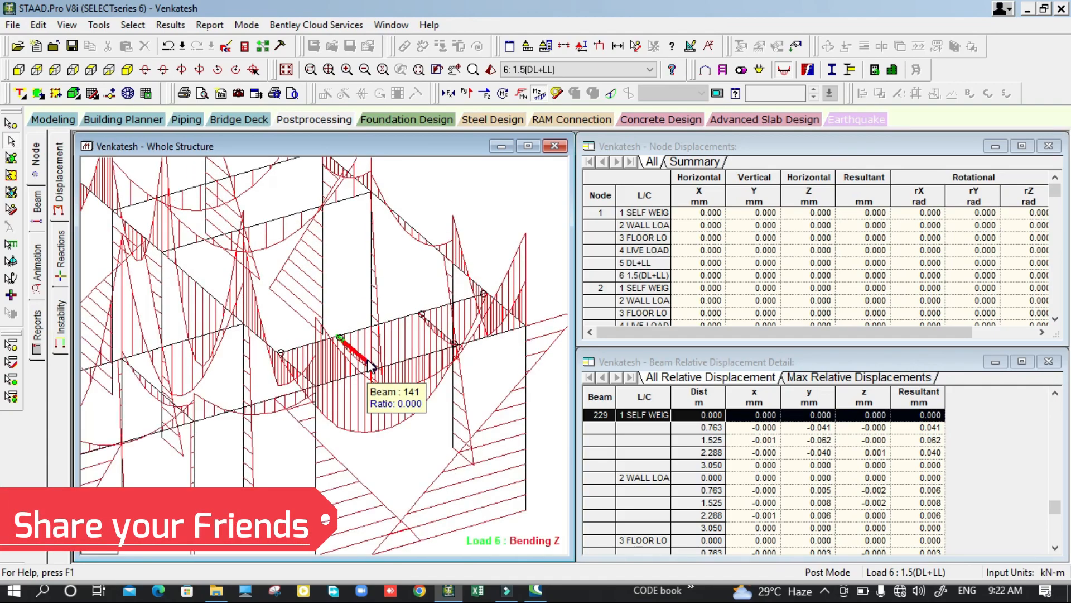
scroll(397, 360, up, 3)
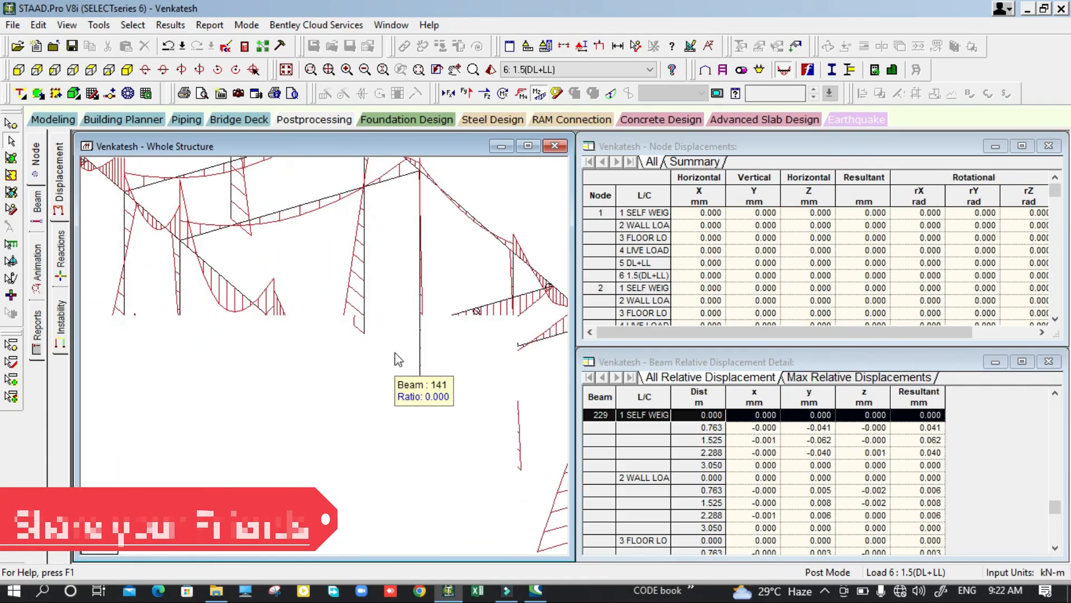
scroll(397, 360, down, 6)
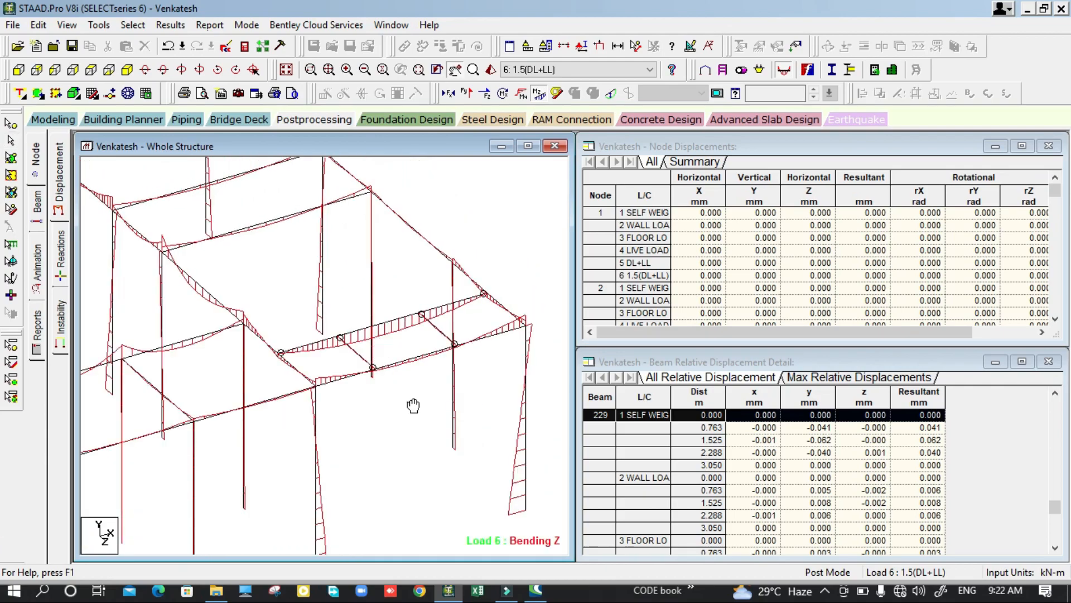
middle_drag(412, 406, 412, 458)
scroll(422, 385, down, 1)
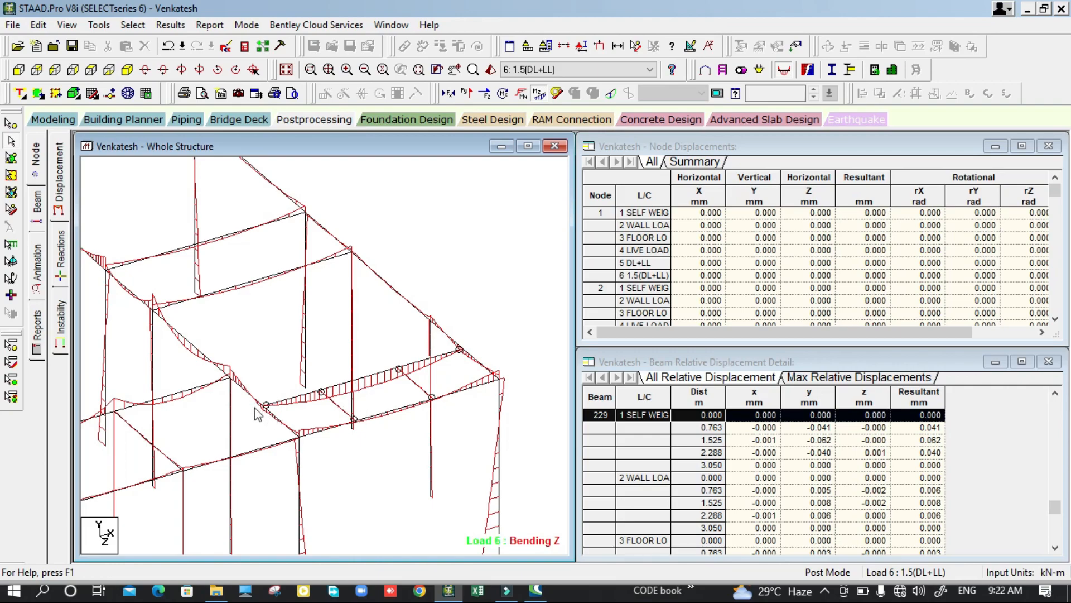
middle_drag(332, 342, 411, 394)
scroll(335, 372, down, 1)
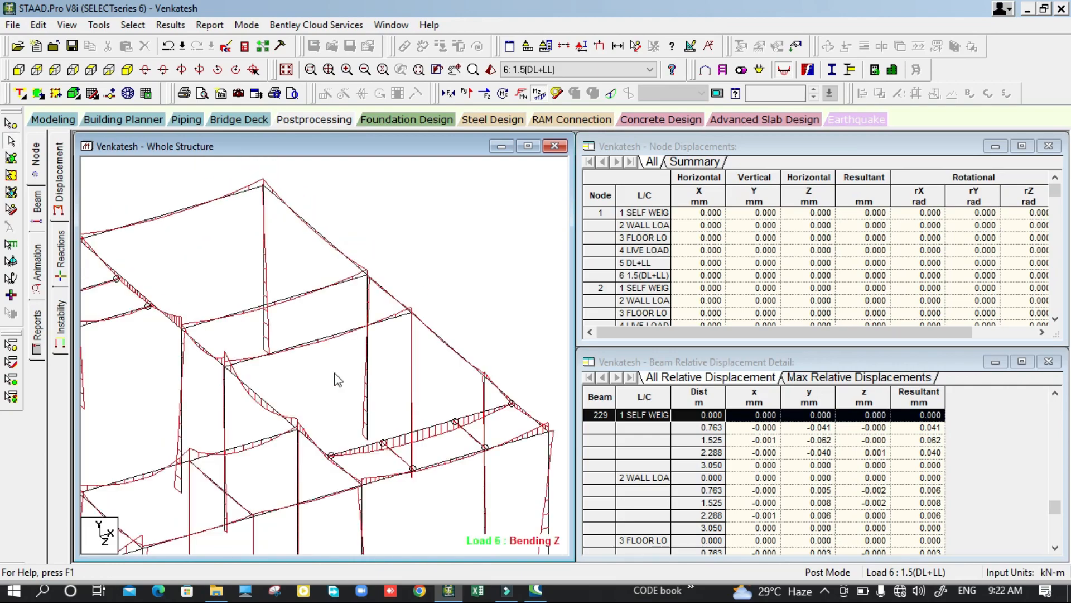
- Examine the Bending Z diagram of beam 111 and the neighbouring released beam in the small interior bay, enlarging the diagram scale
middle_drag(357, 441, 433, 426)
middle_drag(265, 340, 393, 389)
scroll(308, 330, up, 1)
scroll(307, 339, up, 3)
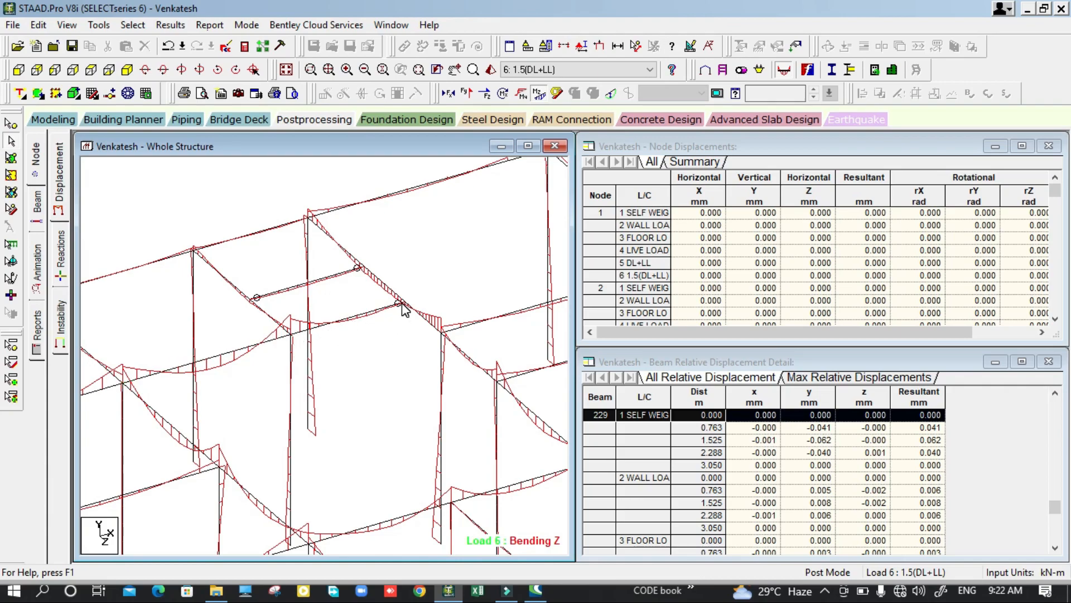
middle_drag(379, 334, 395, 376)
scroll(394, 377, up, 1)
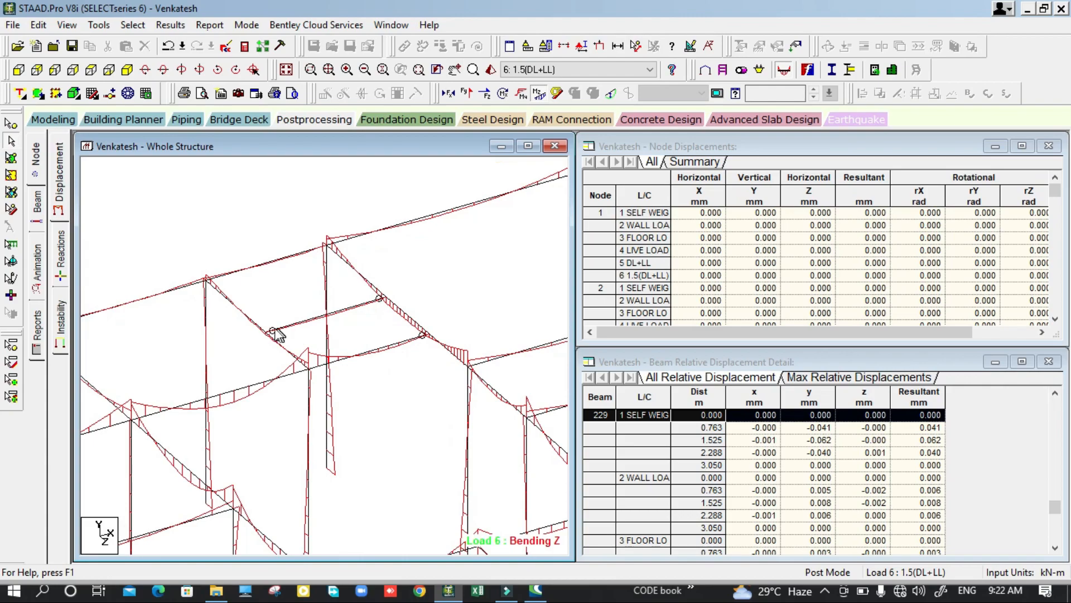
ctrl+scroll(331, 314, up, 5)
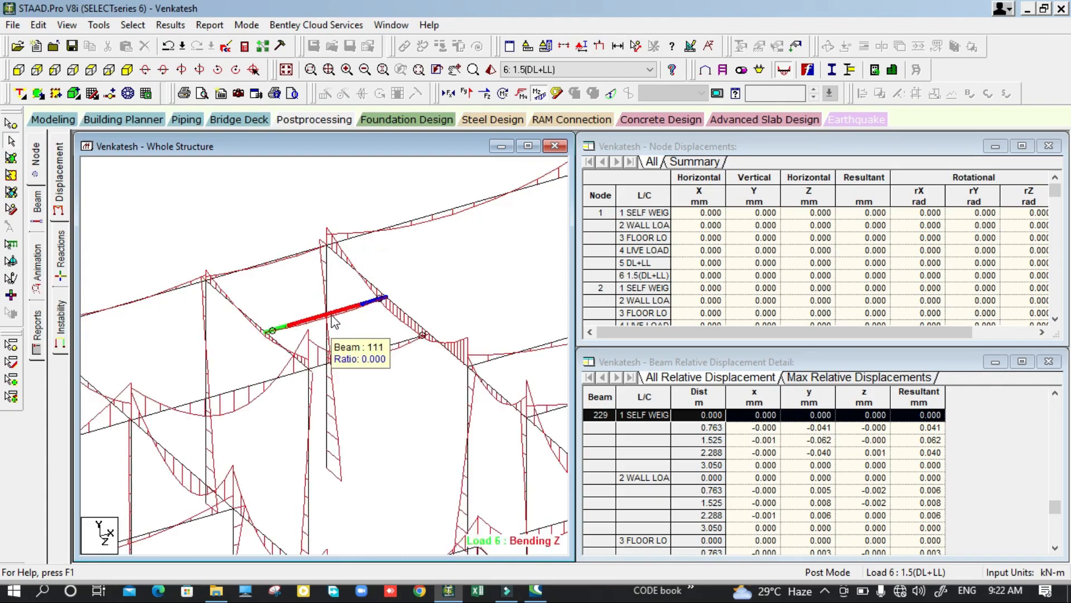
scroll(342, 320, down, 1)
scroll(343, 322, up, 1)
scroll(344, 323, up, 4)
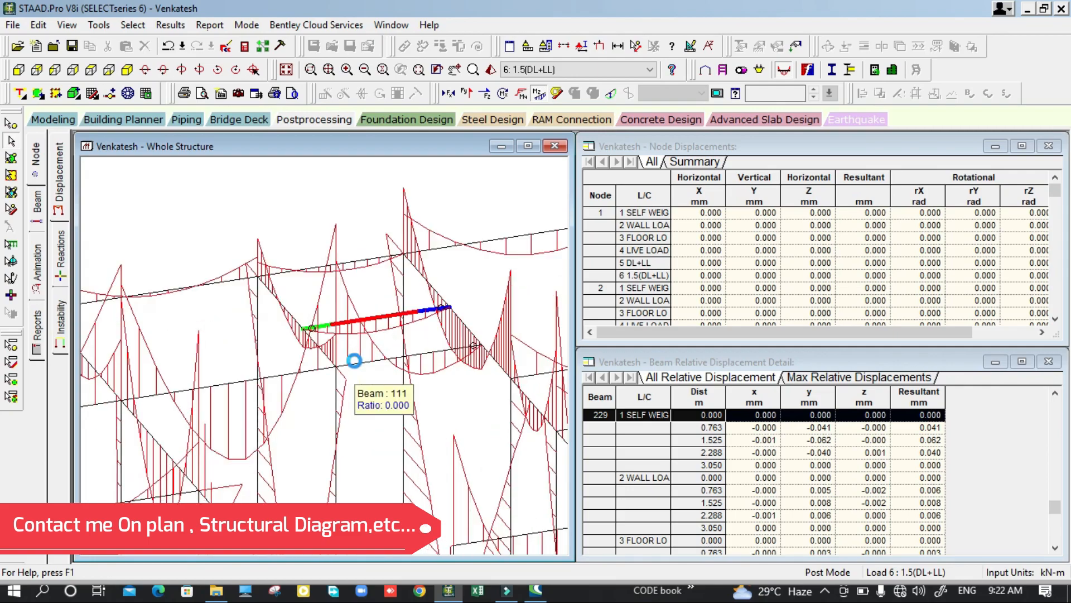
scroll(357, 359, down, 3)
scroll(344, 391, up, 3)
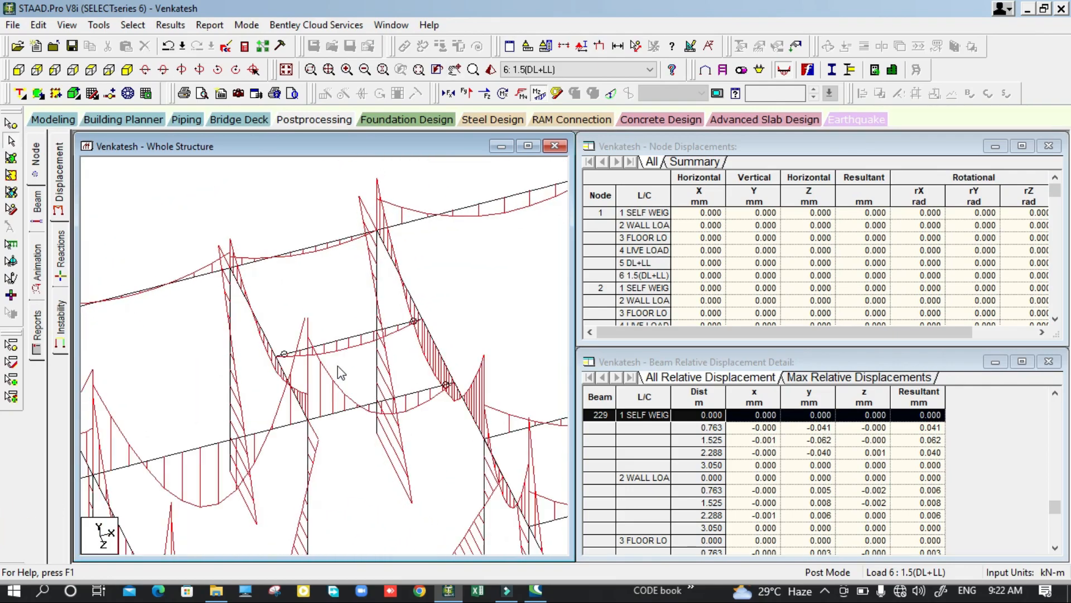
scroll(312, 349, up, 1)
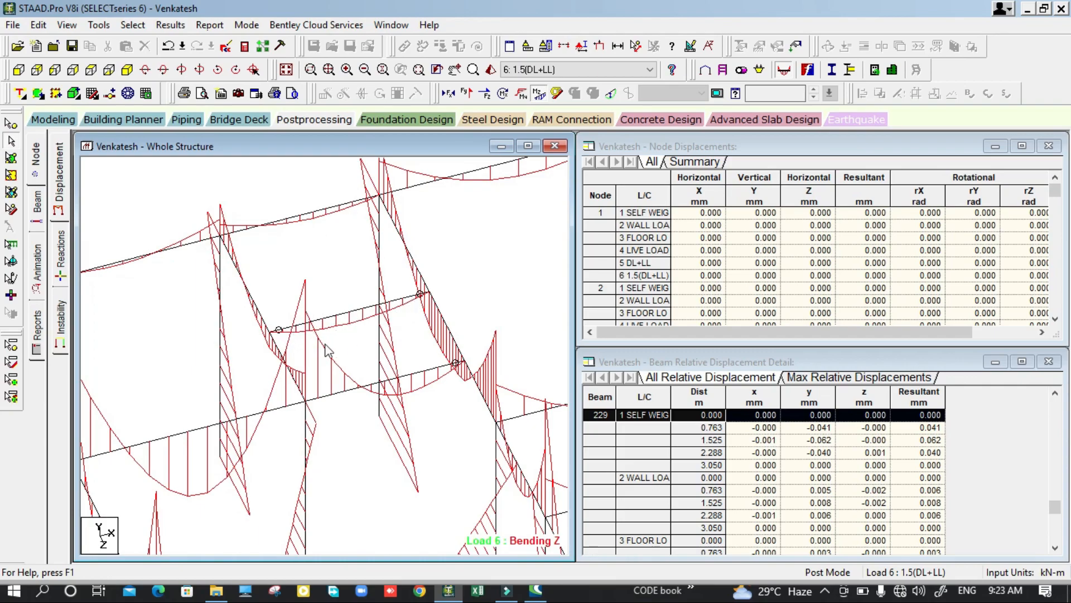
- Recheck the bending moments of the corner strip's secondary beams and compare them with the rest of the floor
scroll(327, 346, down, 2)
middle_drag(392, 407, 206, 279)
scroll(309, 349, down, 1)
middle_drag(382, 399, 98, 205)
middle_drag(287, 409, 321, 355)
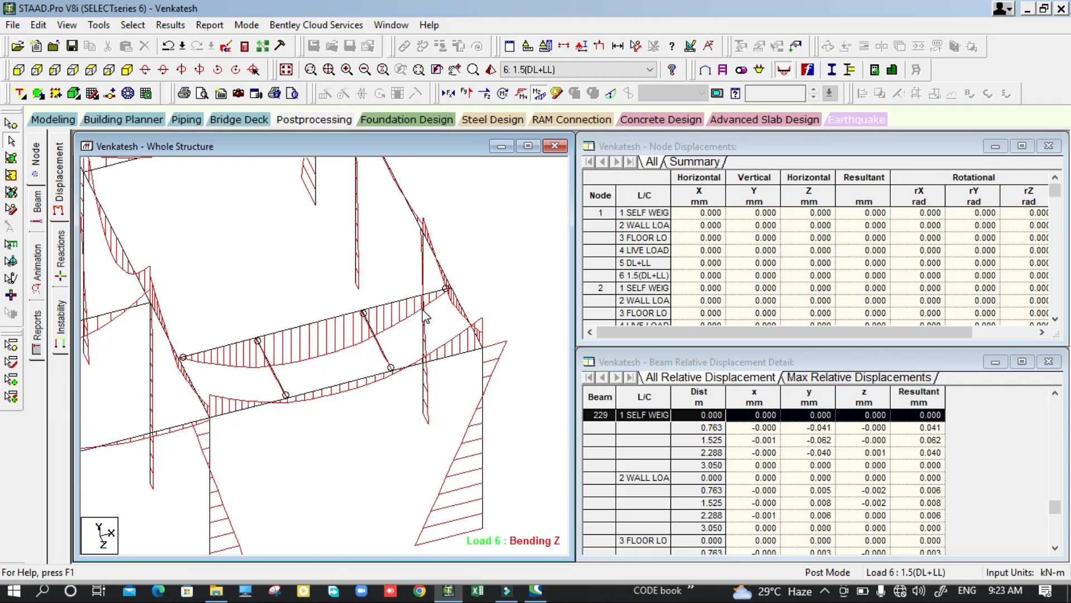
middle_drag(317, 338, 462, 391)
scroll(355, 359, down, 1)
scroll(449, 390, down, 2)
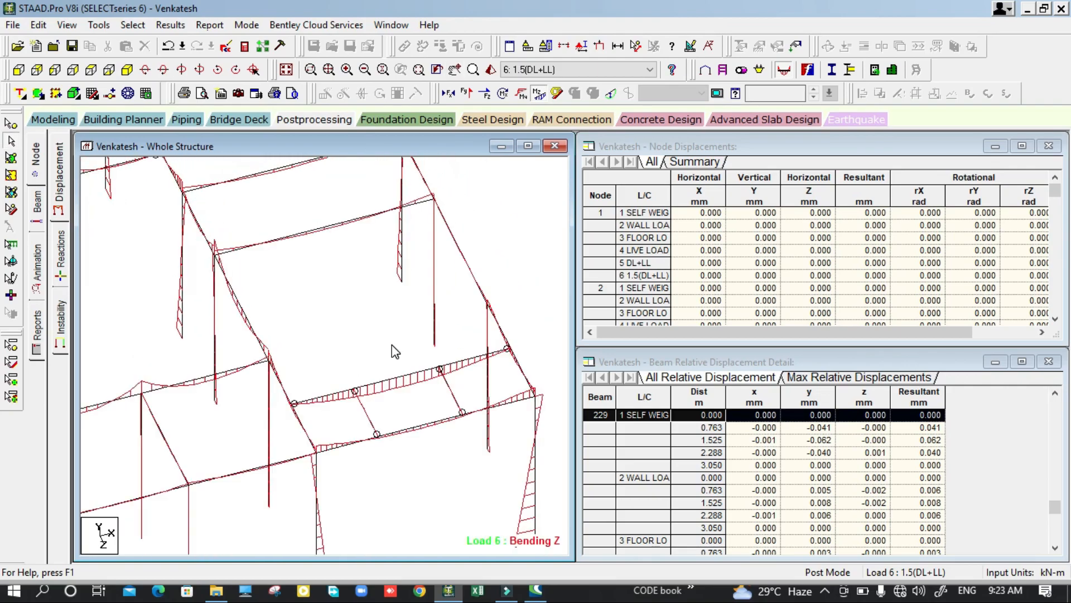
middle_drag(268, 320, 416, 385)
scroll(416, 384, down, 2)
middle_drag(250, 380, 304, 413)
scroll(357, 344, down, 1)
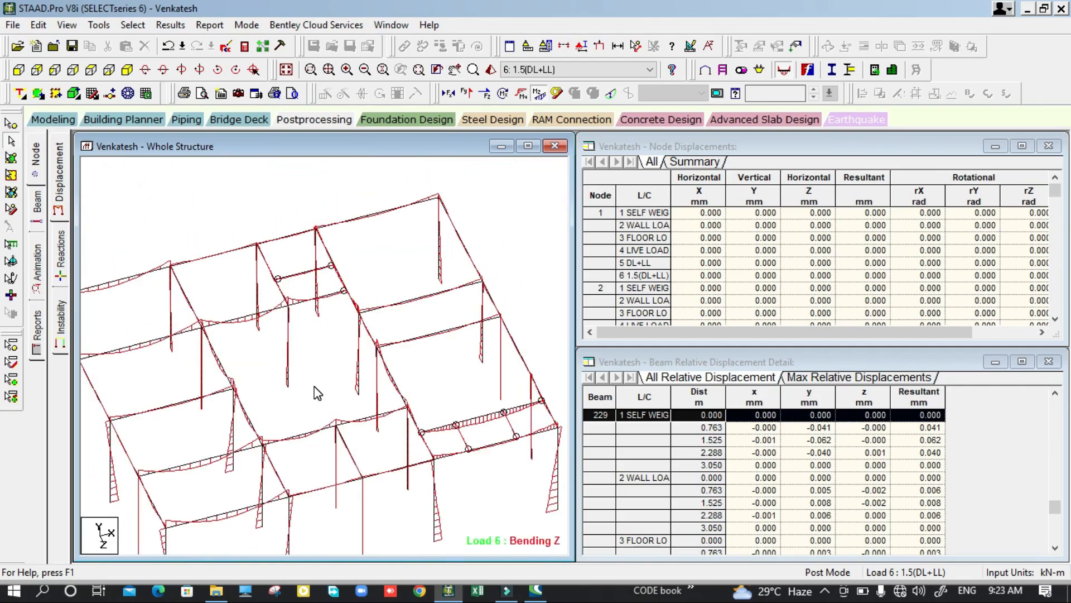